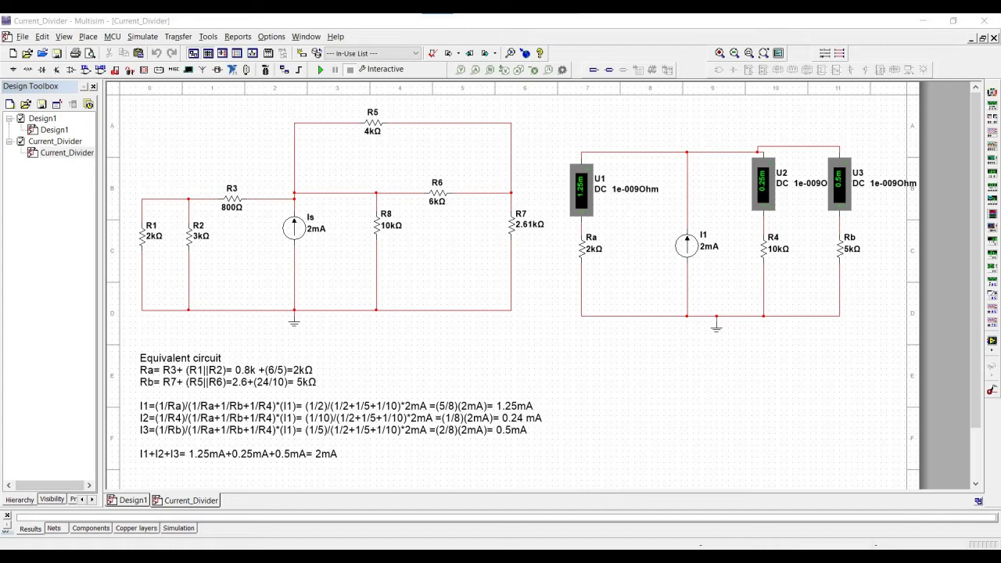
Step: Close the completed Current_Divider design with Ctrl+F4, keeping Design1's circuit open
{"action": "key", "text": "ctrl+F4"}
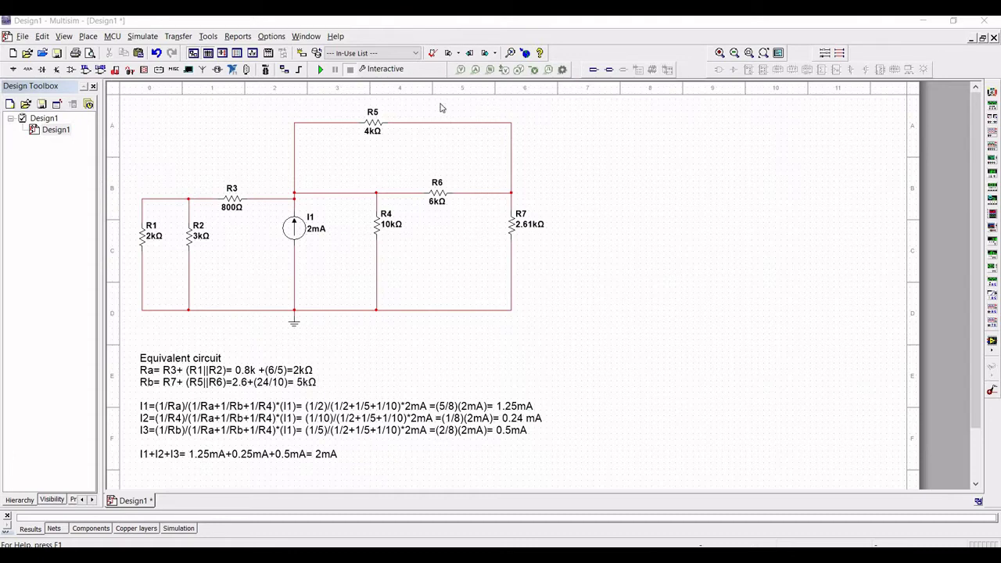
Step: Open the Select a Component dialog on the Sources group
{"action": "left_click", "coordinate": [12, 70]}
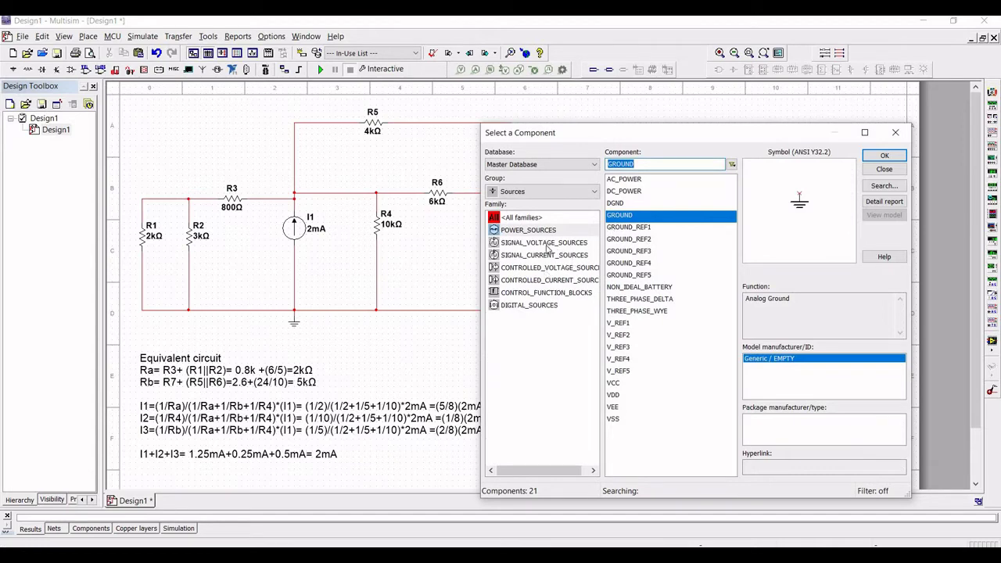
Step: Place a DC_CURRENT source I1 right of the circuit and set its current to 2m
{"action": "left_click", "coordinate": [539, 257]}
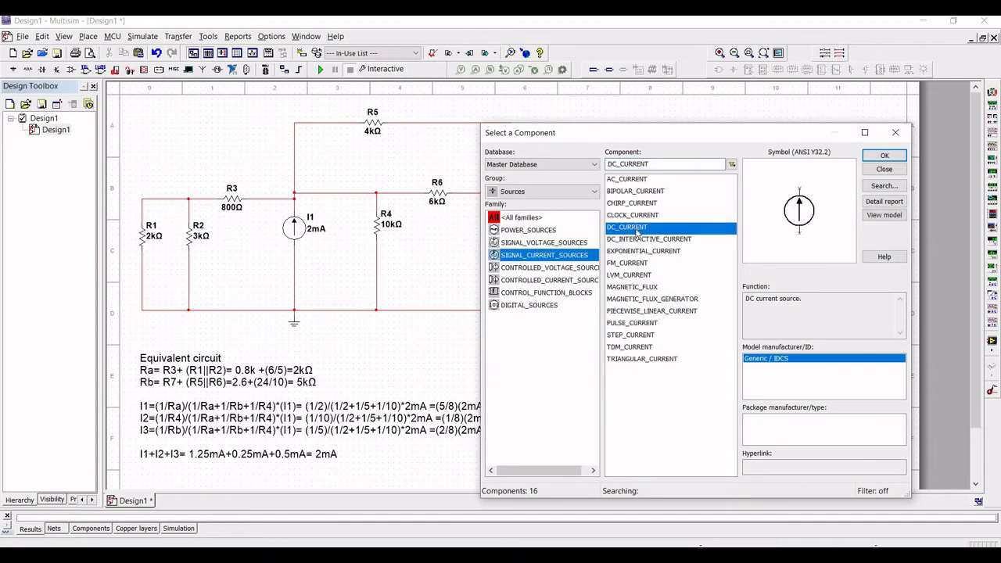
{"action": "left_click", "coordinate": [885, 155]}
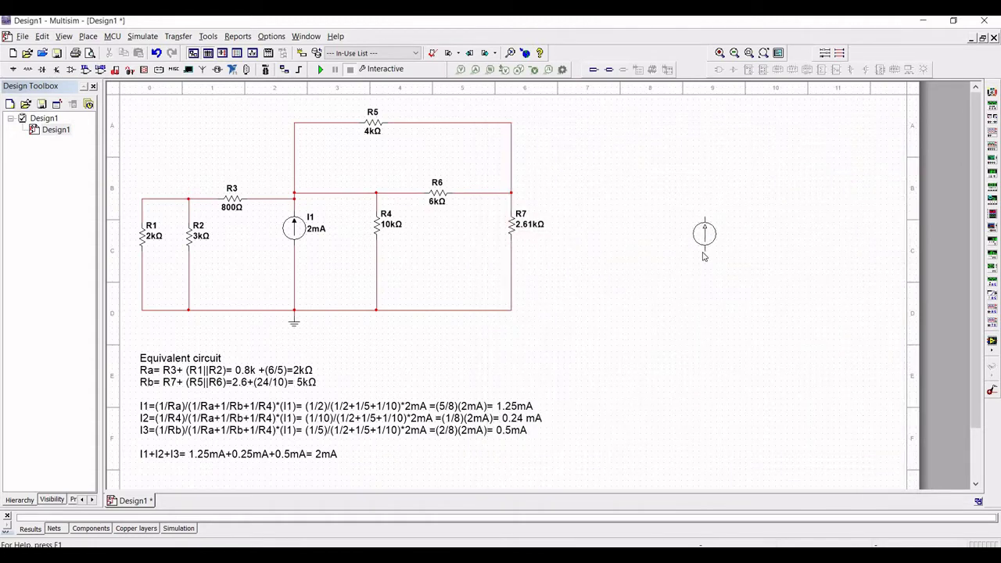
{"action": "key", "text": "Escape"}
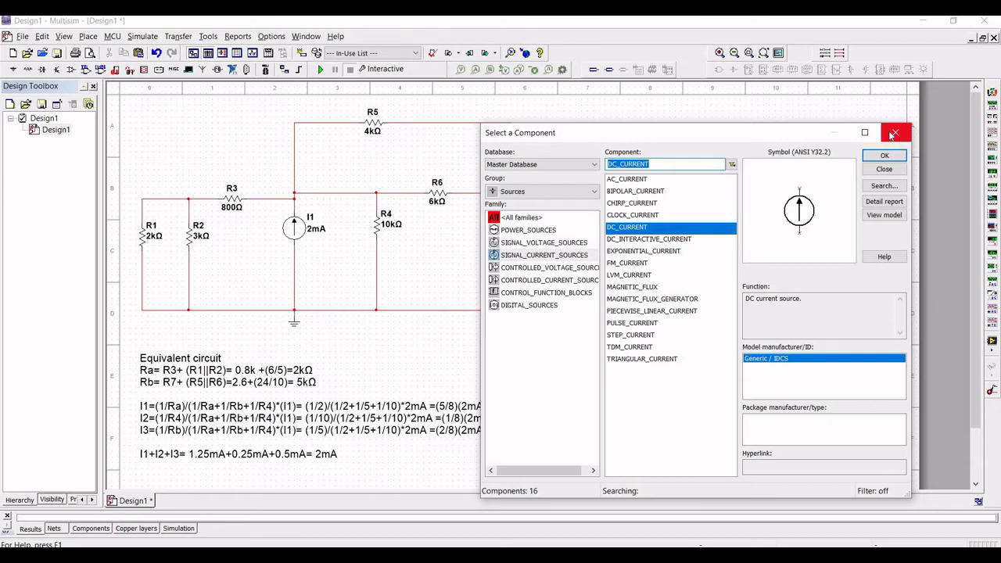
{"action": "key", "text": "Return"}
{"action": "double_click", "coordinate": [714, 246]}
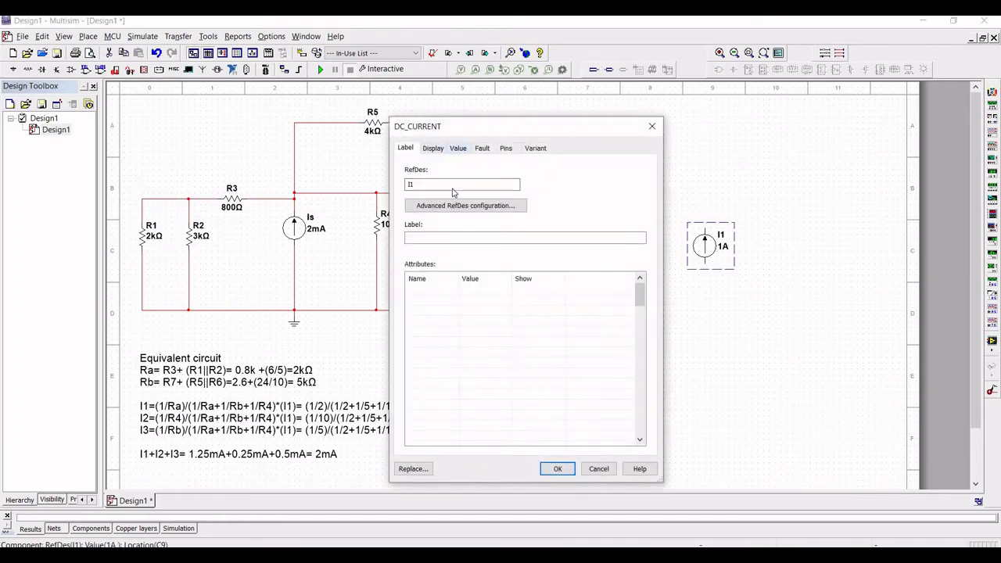
{"action": "left_click", "coordinate": [457, 148]}
{"action": "left_click", "coordinate": [552, 166]}
{"action": "key", "text": "BackSpace"}
{"action": "type", "text": "2m"}
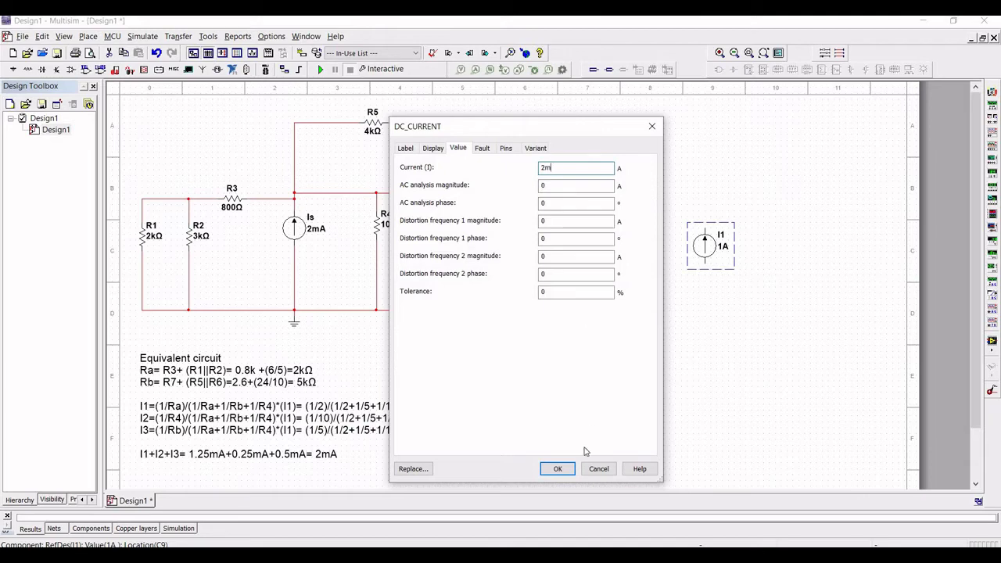
{"action": "left_click", "coordinate": [568, 468]}
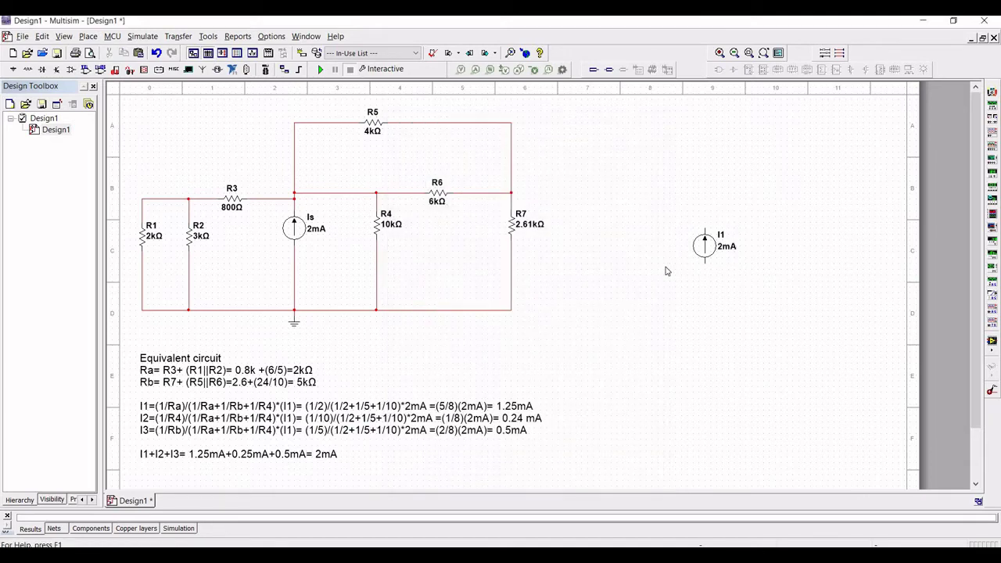
Step: Place an upright 2k resistor R8 between the original circuit and I1
{"action": "left_click", "coordinate": [27, 71]}
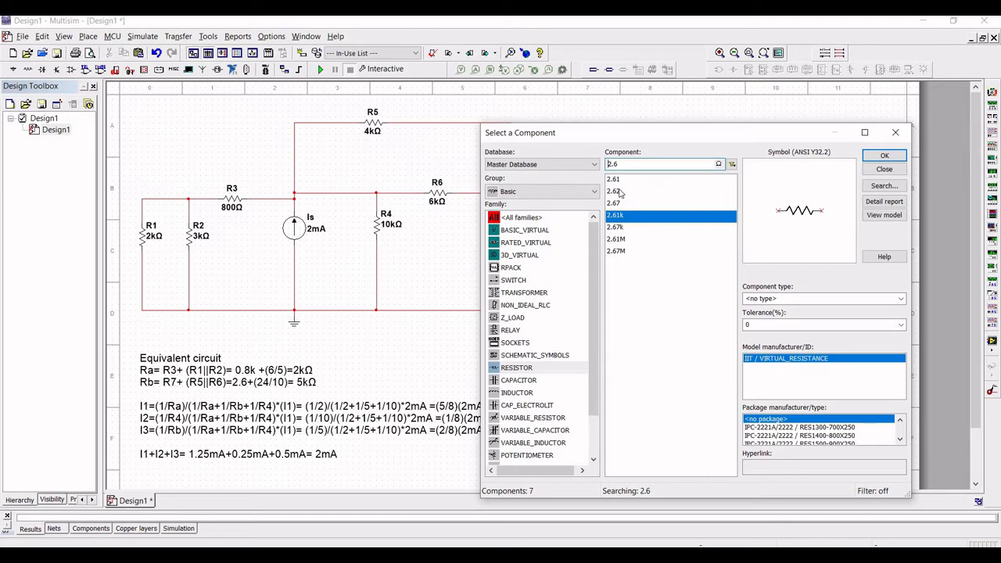
{"action": "left_click", "coordinate": [635, 164]}
{"action": "key", "text": "BackSpace"}
{"action": "key", "text": "BackSpace"}
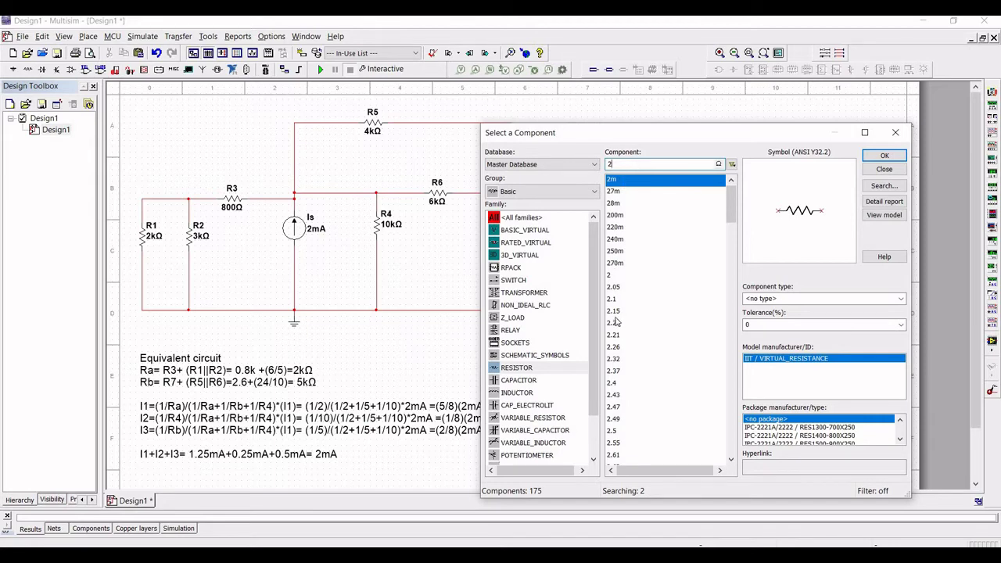
{"action": "type", "text": "k"}
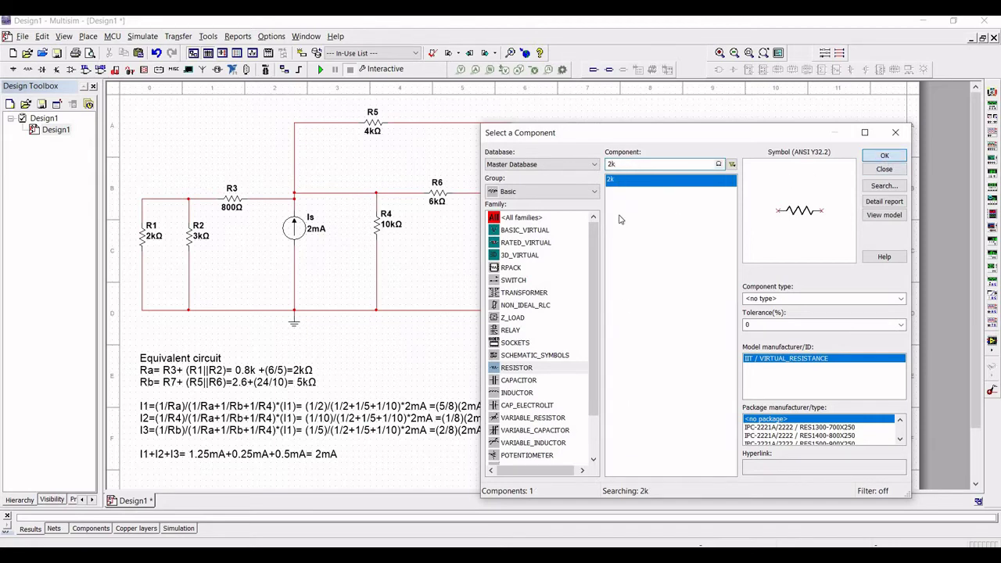
{"action": "key", "text": "Return"}
{"action": "key", "text": "ctrl+r"}
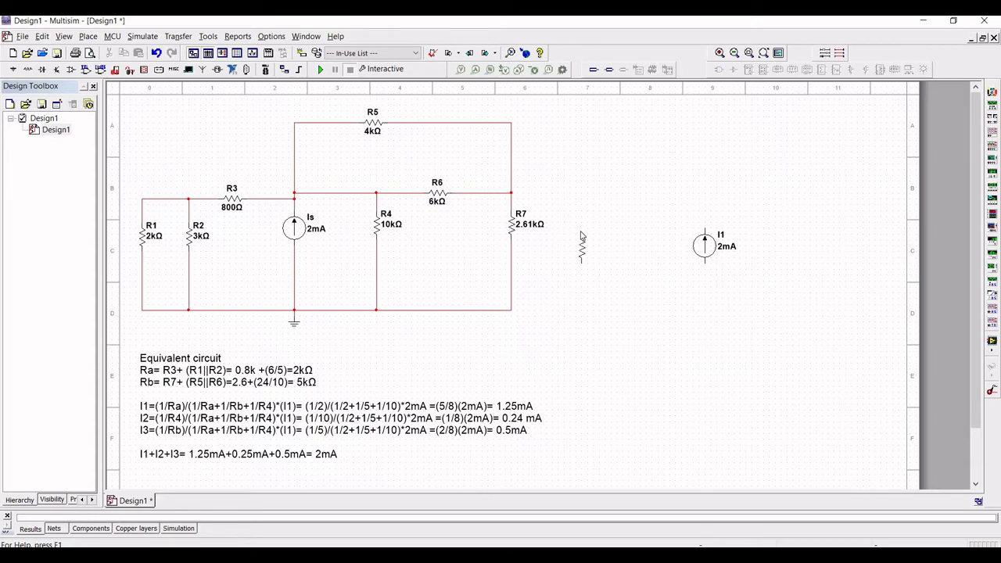
{"action": "key", "text": "Escape"}
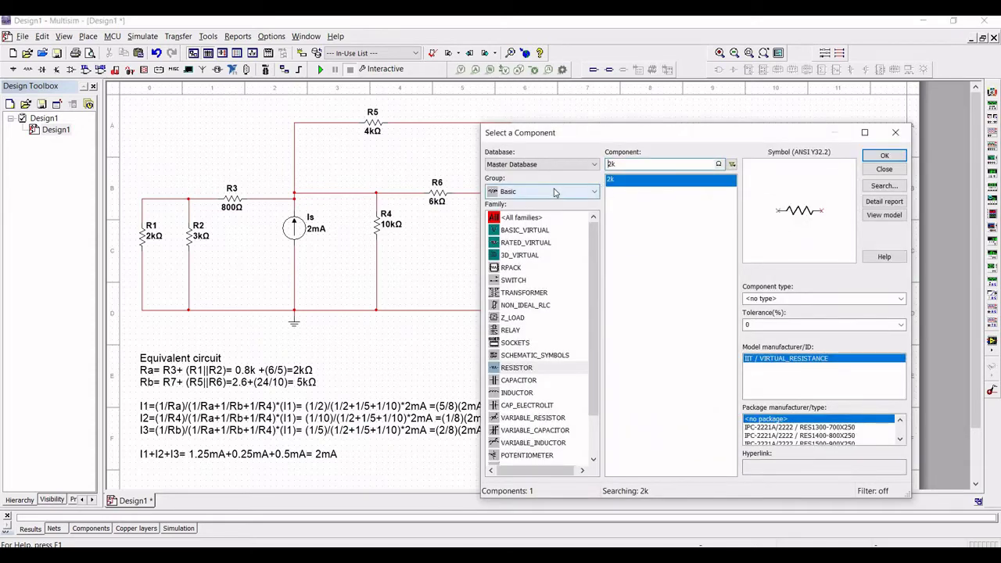
Step: Pick a 10k resistor from the search and rotate it upright for placement
{"action": "left_click", "coordinate": [630, 162]}
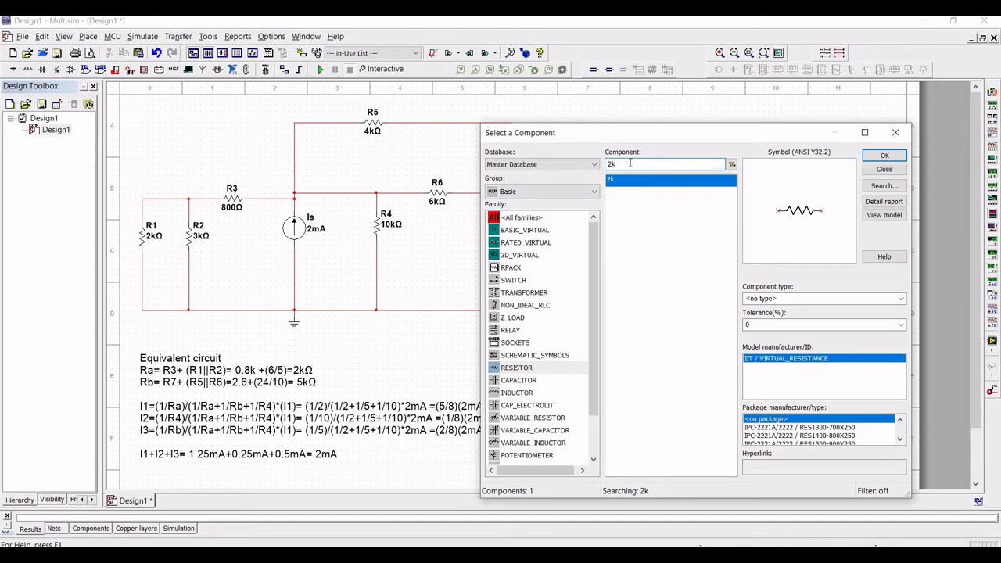
{"action": "key", "text": "BackSpace"}
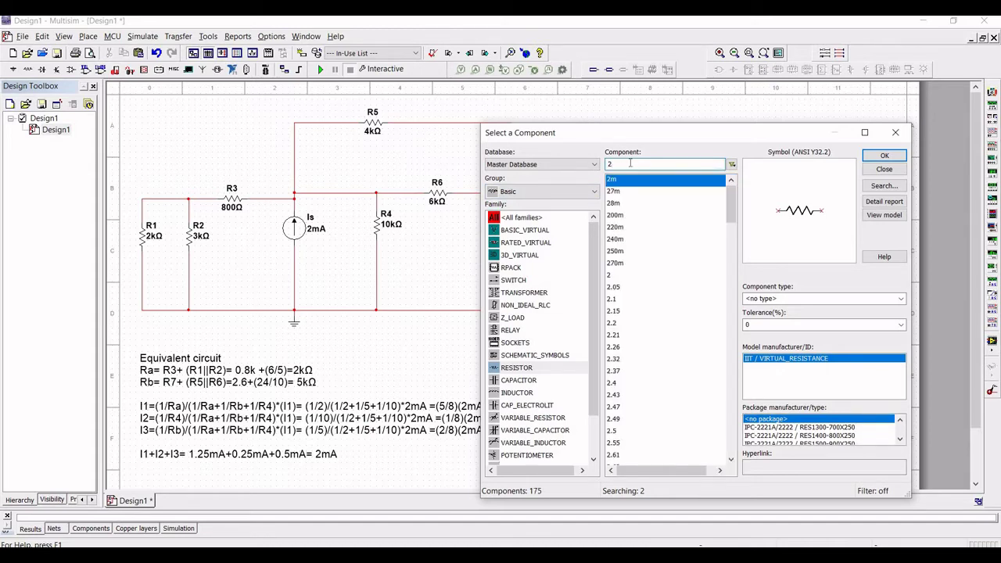
{"action": "key", "text": "BackSpace"}
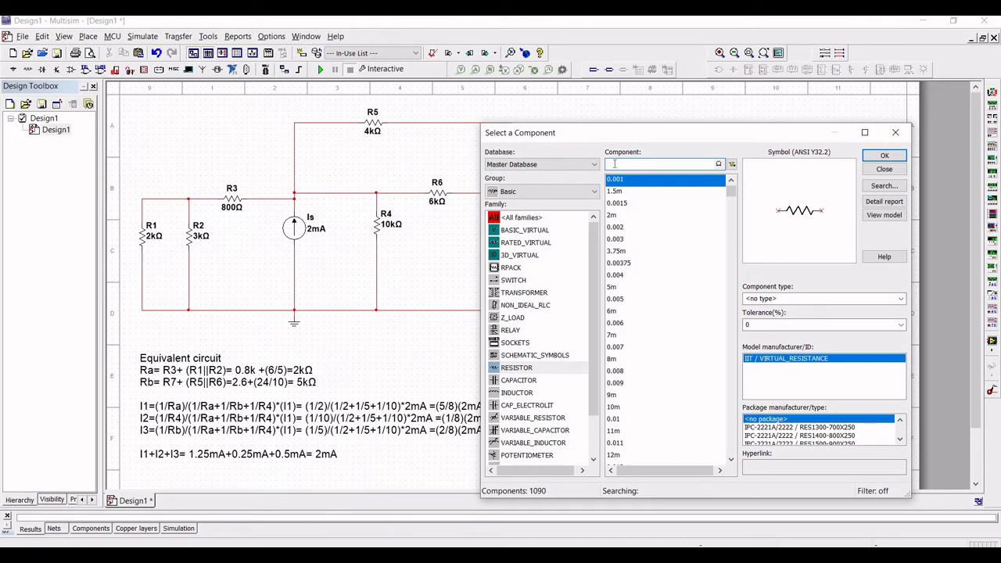
{"action": "type", "text": "10k"}
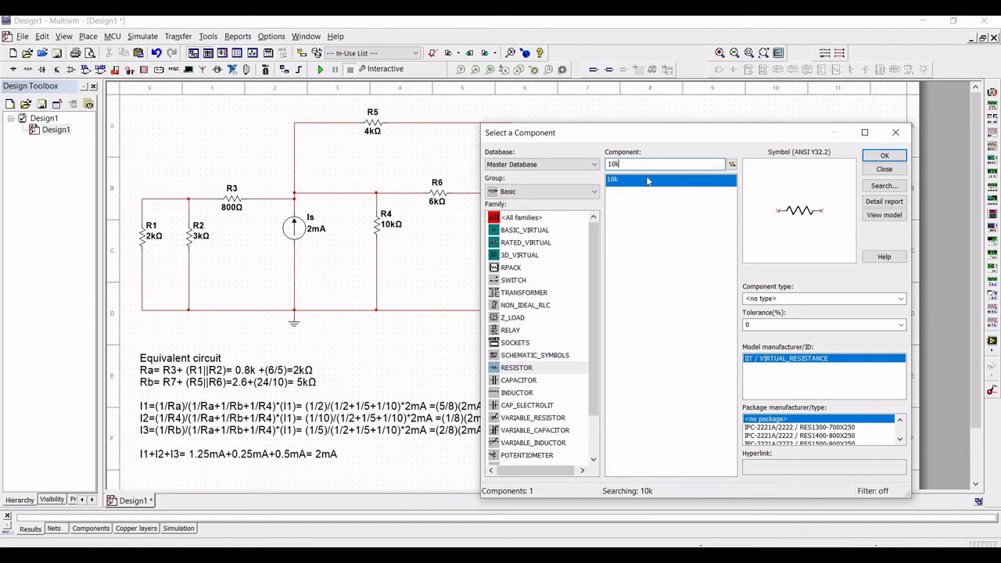
{"action": "left_click", "coordinate": [883, 157]}
{"action": "key", "text": "ctrl+r"}
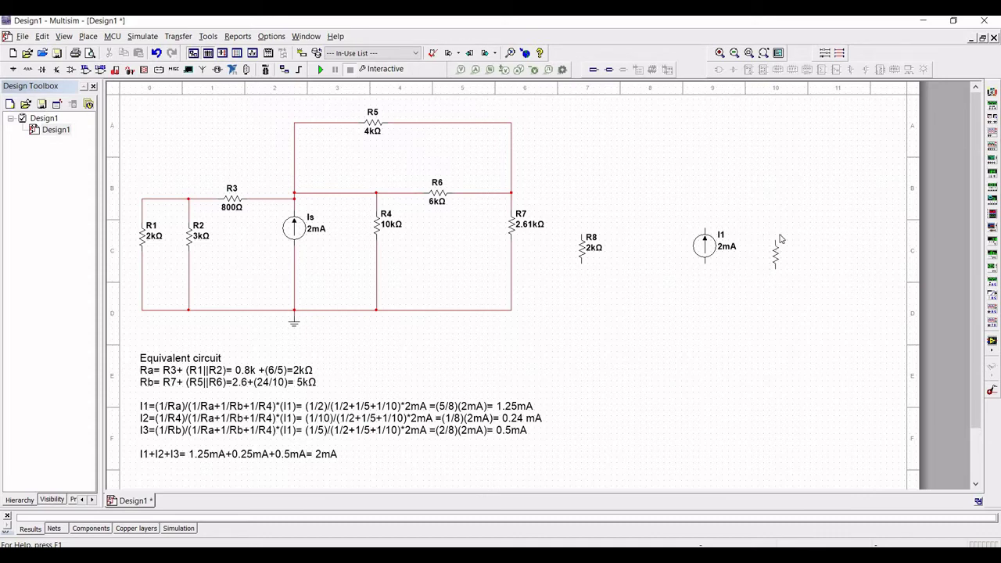
Step: Place the upright 10k resistor R9 and a 5k resistor R10 right of I1
{"action": "left_click", "coordinate": [779, 235]}
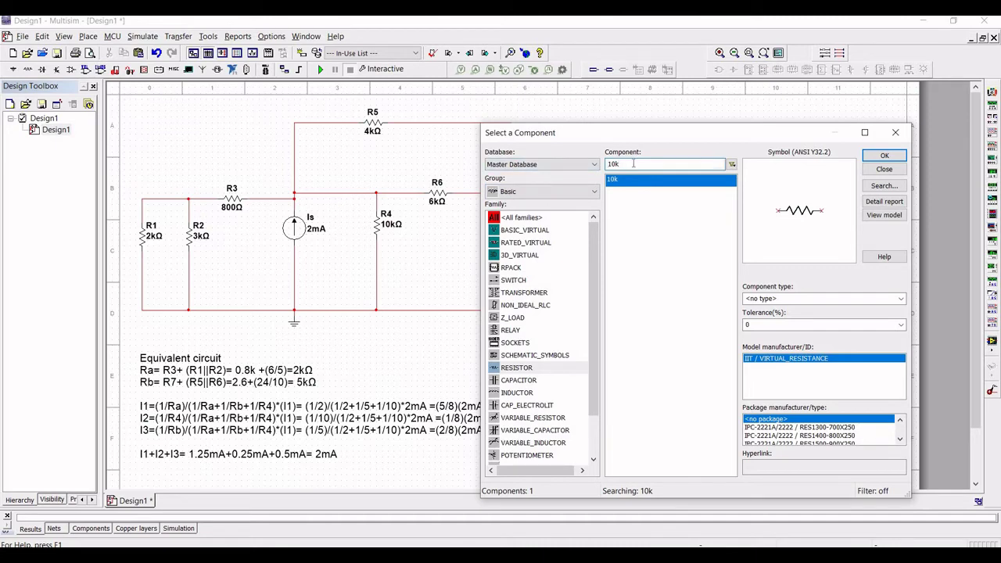
{"action": "key", "text": "BackSpace"}
{"action": "key", "text": "BackSpace"}
{"action": "key", "text": "BackSpace"}
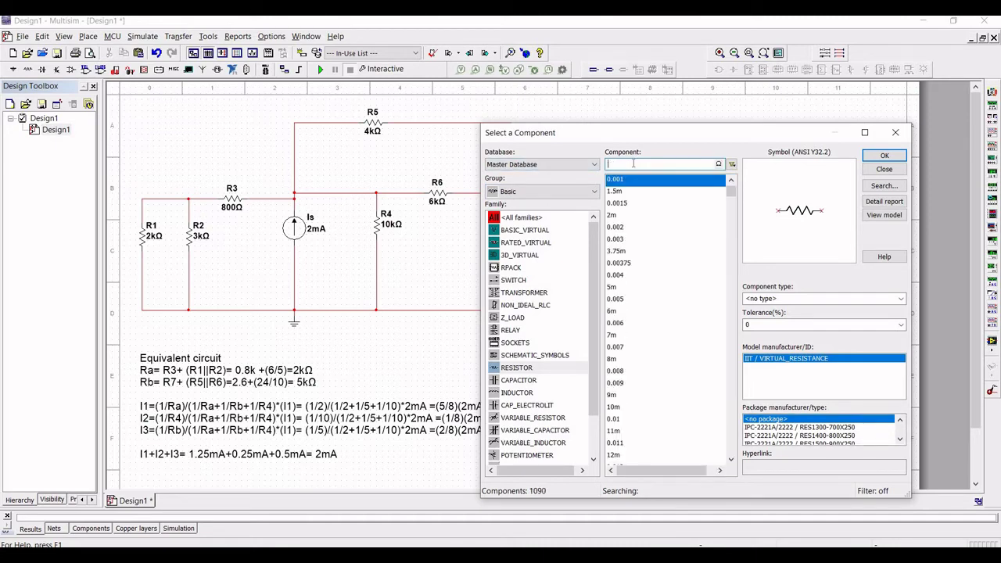
{"action": "type", "text": "5k"}
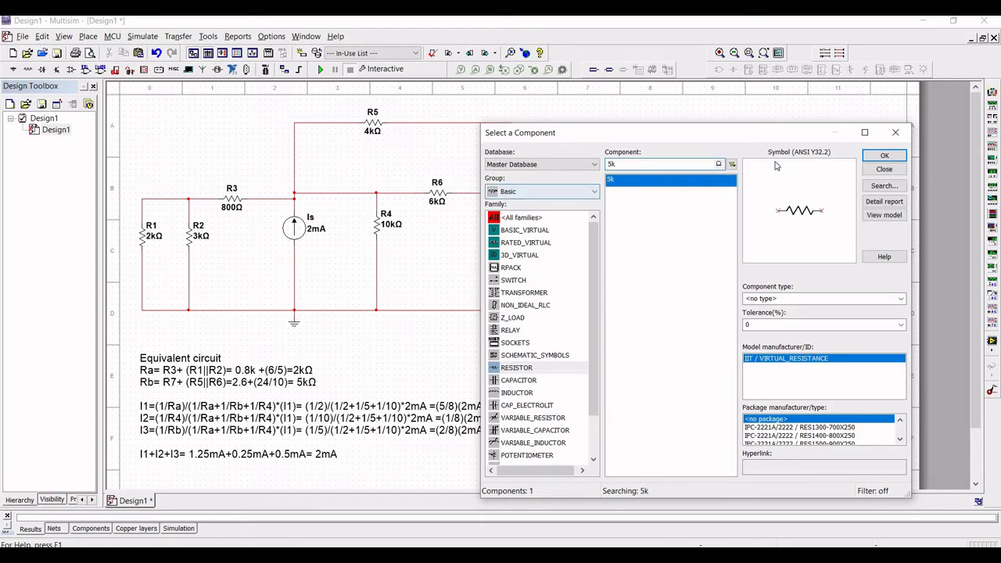
{"action": "left_click", "coordinate": [882, 157]}
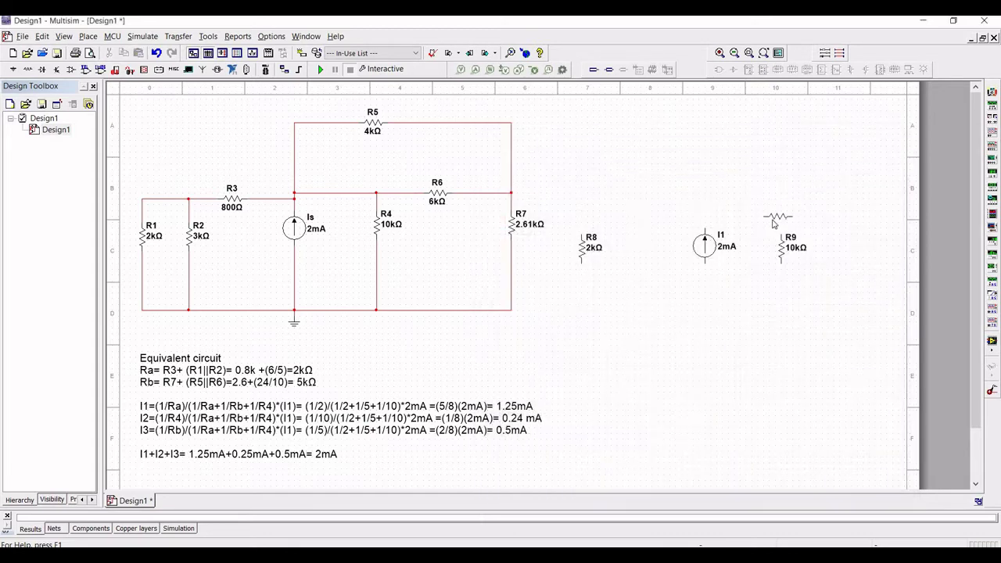
{"action": "key", "text": "ctrl+r"}
{"action": "left_click", "coordinate": [841, 239]}
{"action": "key", "text": "Escape"}
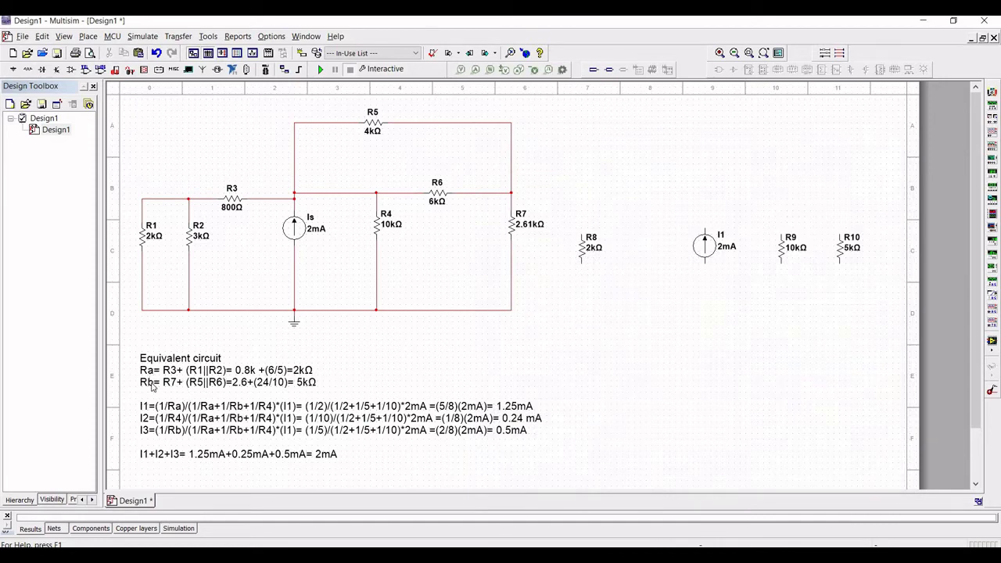
Step: Rename the 2k resistor R8 to Ra and the 5k resistor R10 to Rb
{"action": "double_click", "coordinate": [592, 244]}
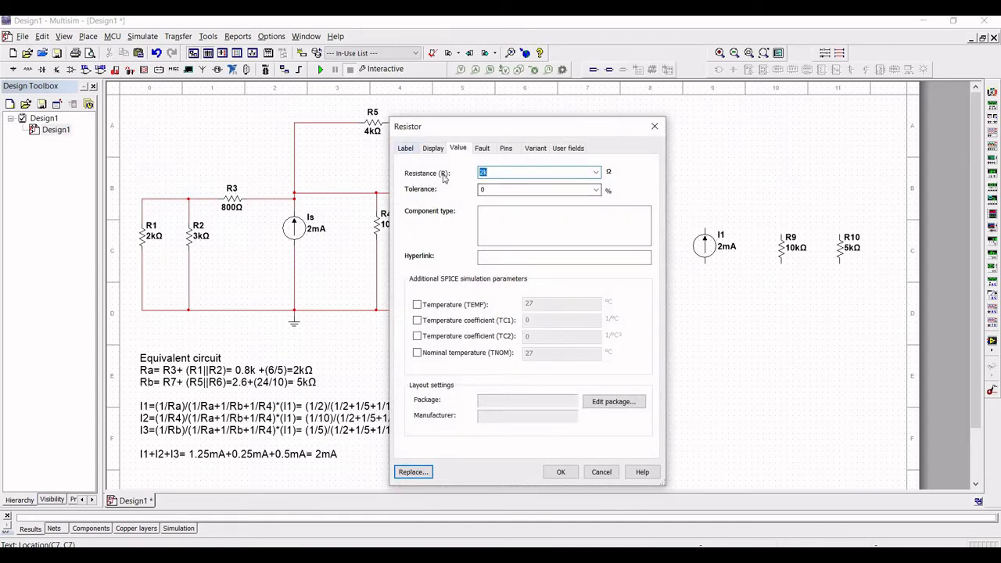
{"action": "left_click", "coordinate": [406, 150]}
{"action": "key", "text": "BackSpace"}
{"action": "type", "text": "a"}
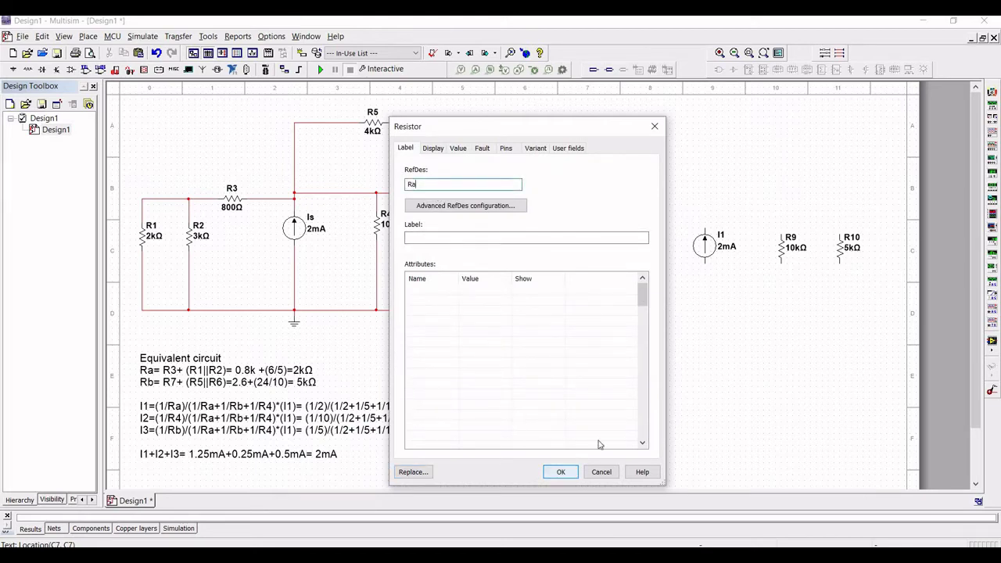
{"action": "key", "text": "Return"}
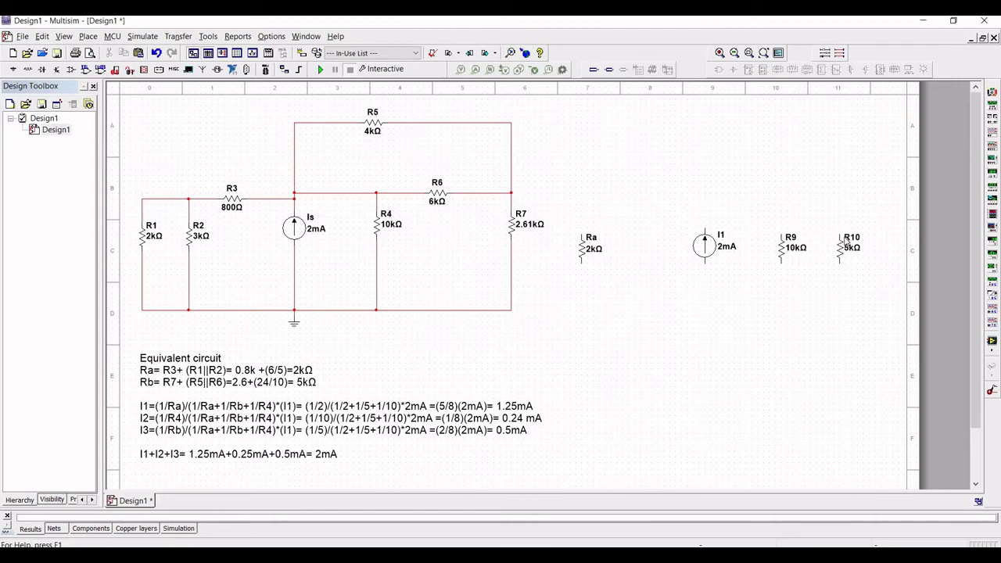
{"action": "double_click", "coordinate": [848, 244]}
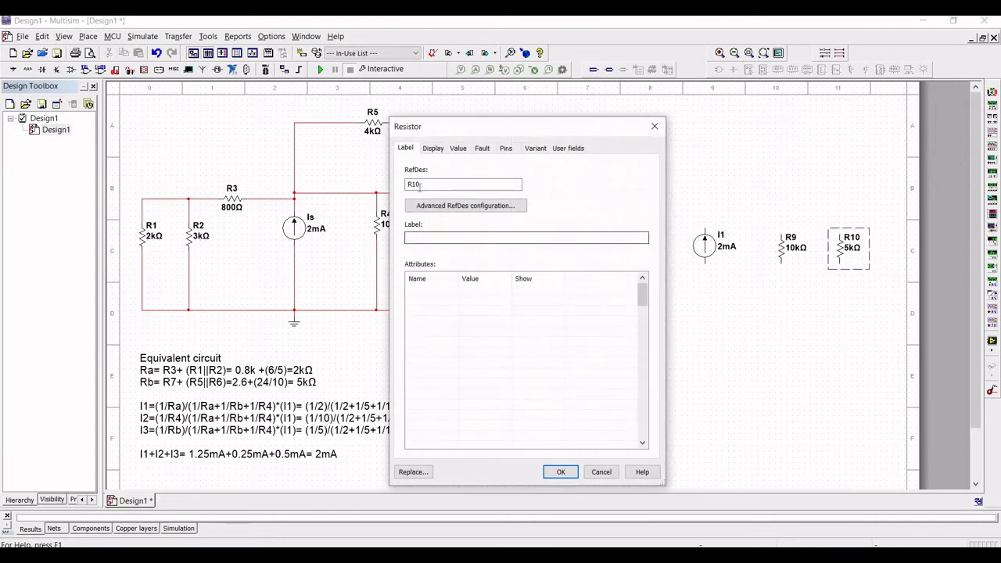
{"action": "type", "text": "b"}
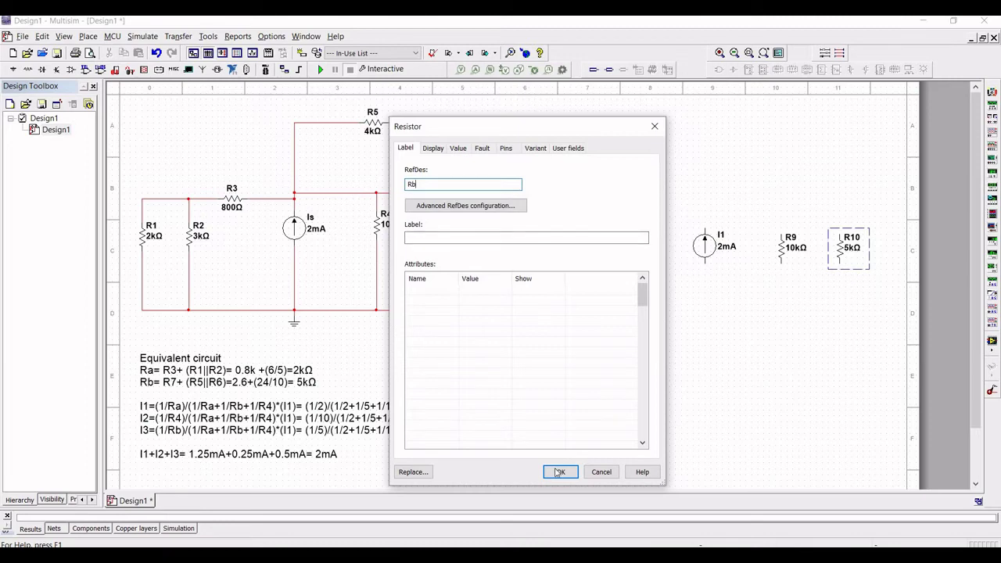
{"action": "key", "text": "Return"}
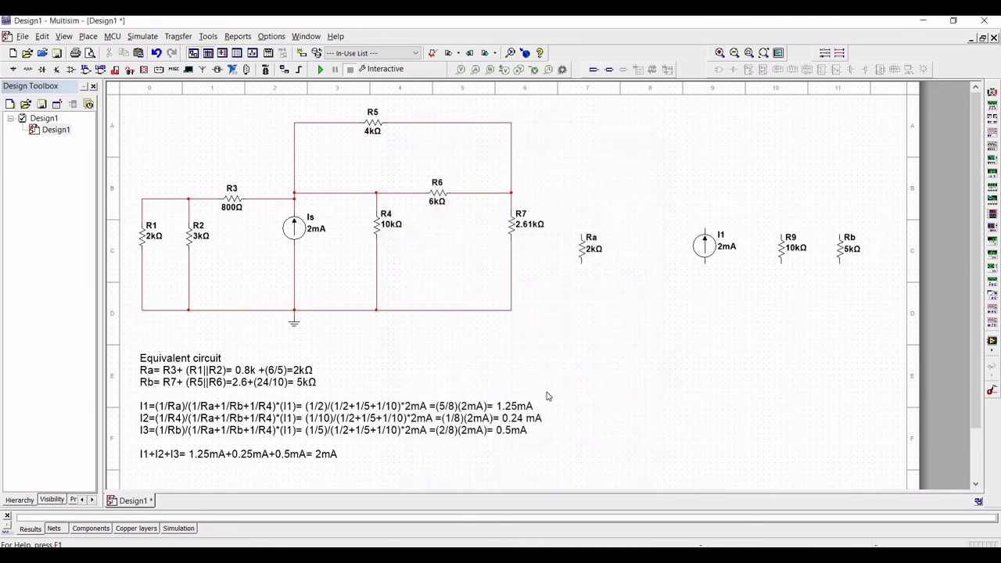
Step: Relabel the 10k resistor R9 as R4
{"action": "left_click", "coordinate": [791, 238]}
{"action": "double_click", "coordinate": [791, 237]}
{"action": "left_click", "coordinate": [421, 184]}
{"action": "key", "text": "BackSpace"}
{"action": "type", "text": "4"}
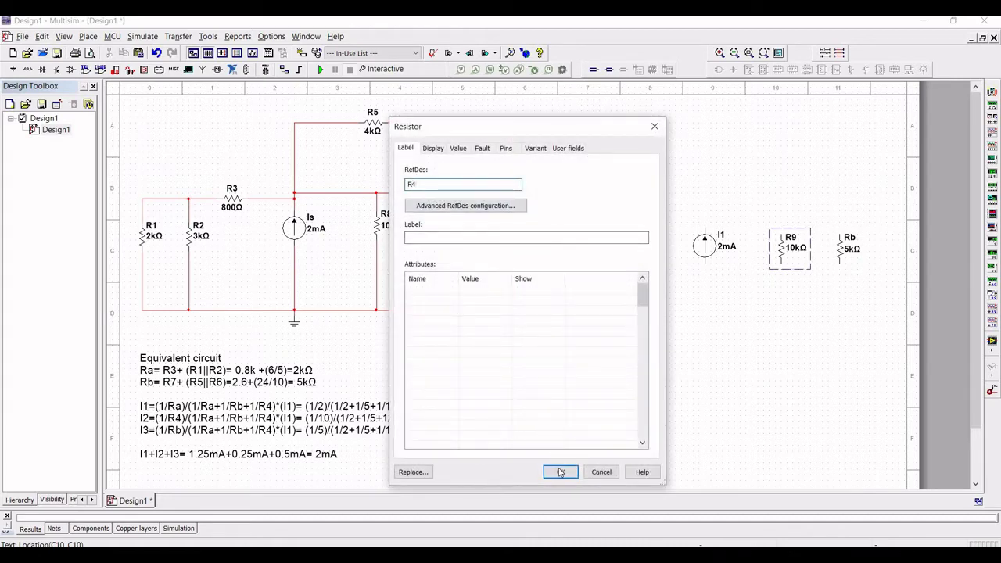
{"action": "left_click", "coordinate": [560, 472]}
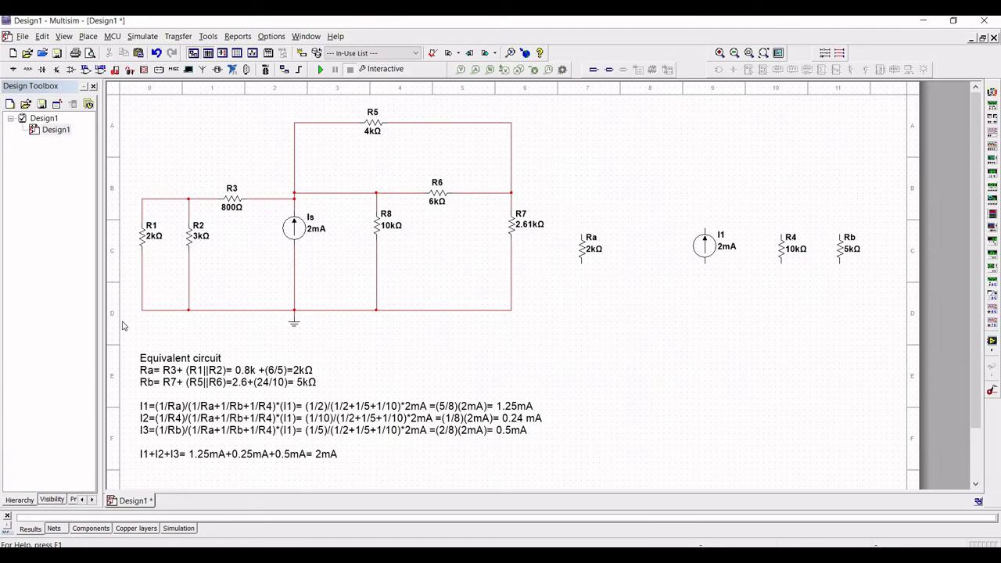
Step: Choose the horizontal ammeter from the Indicators group's AMMETER family
{"action": "left_click", "coordinate": [15, 71]}
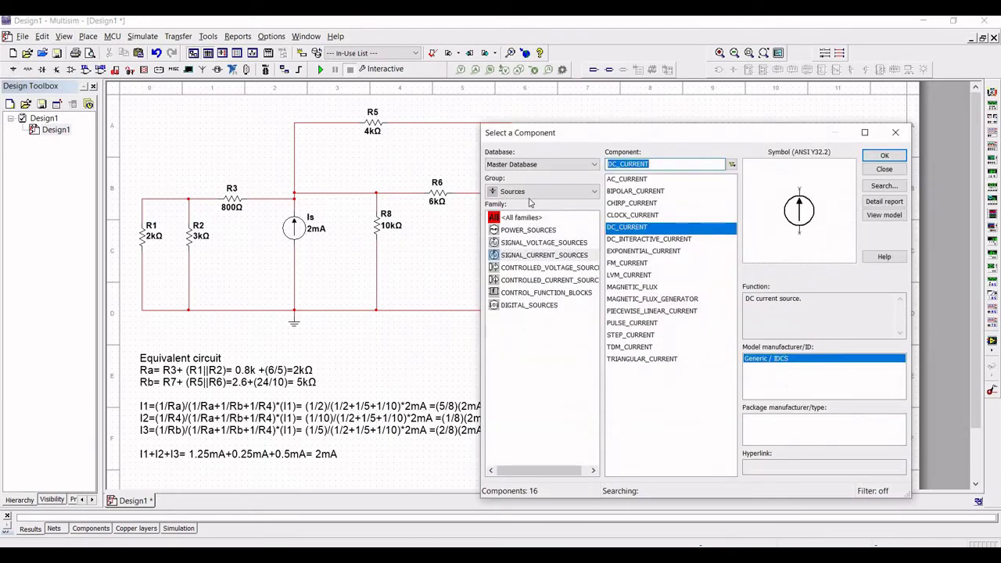
{"action": "left_click", "coordinate": [525, 193]}
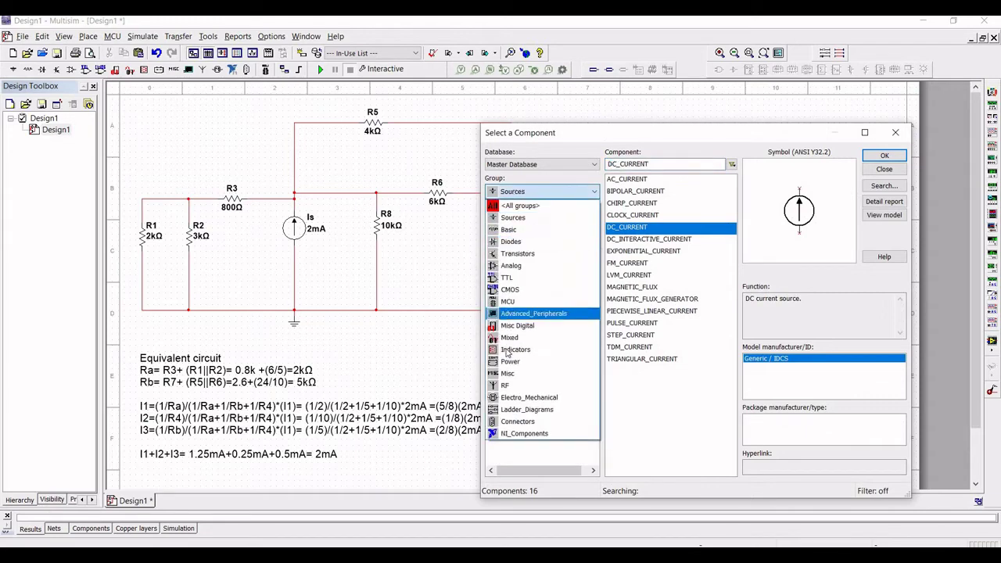
{"action": "left_click", "coordinate": [507, 351]}
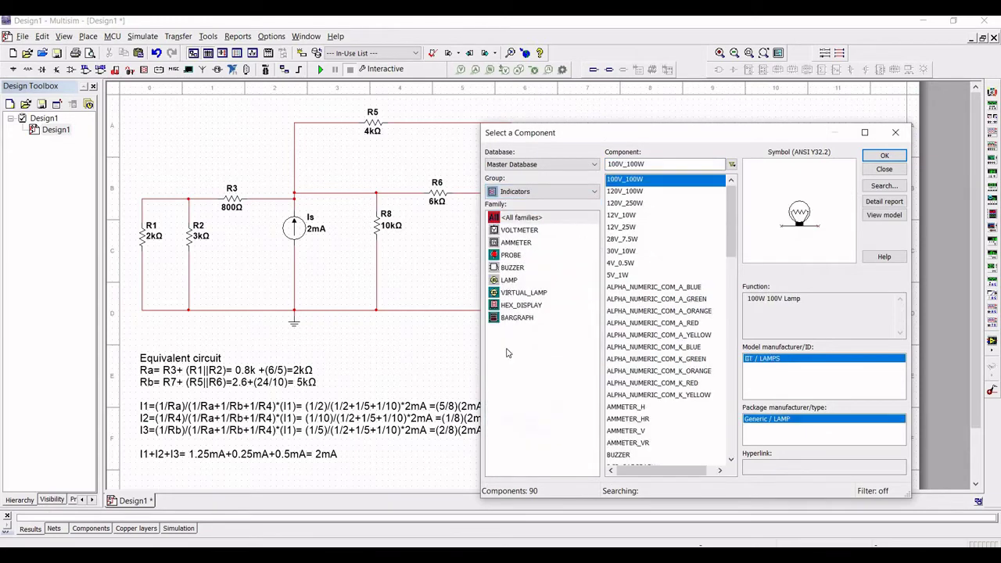
{"action": "left_click", "coordinate": [524, 243]}
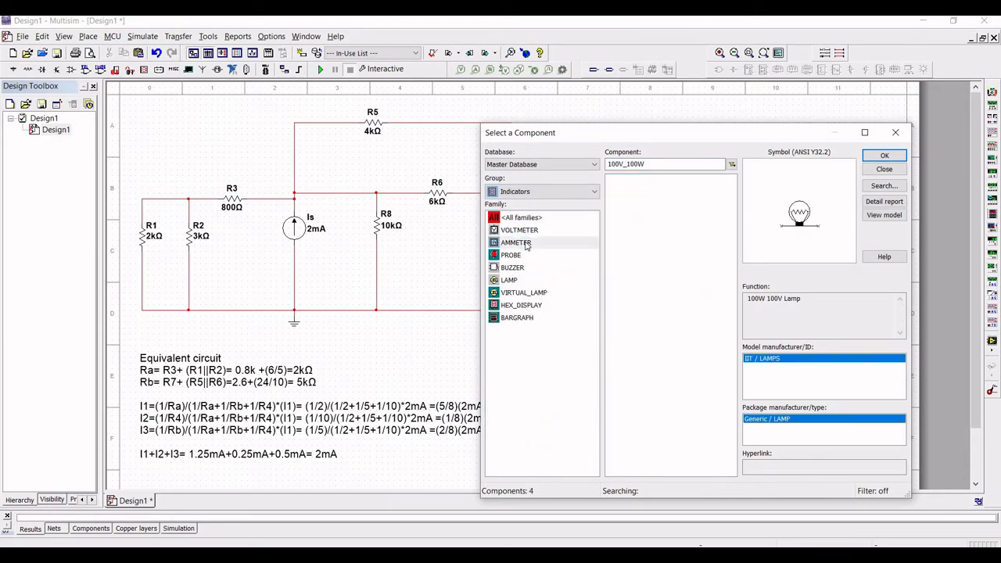
{"action": "left_click", "coordinate": [885, 157]}
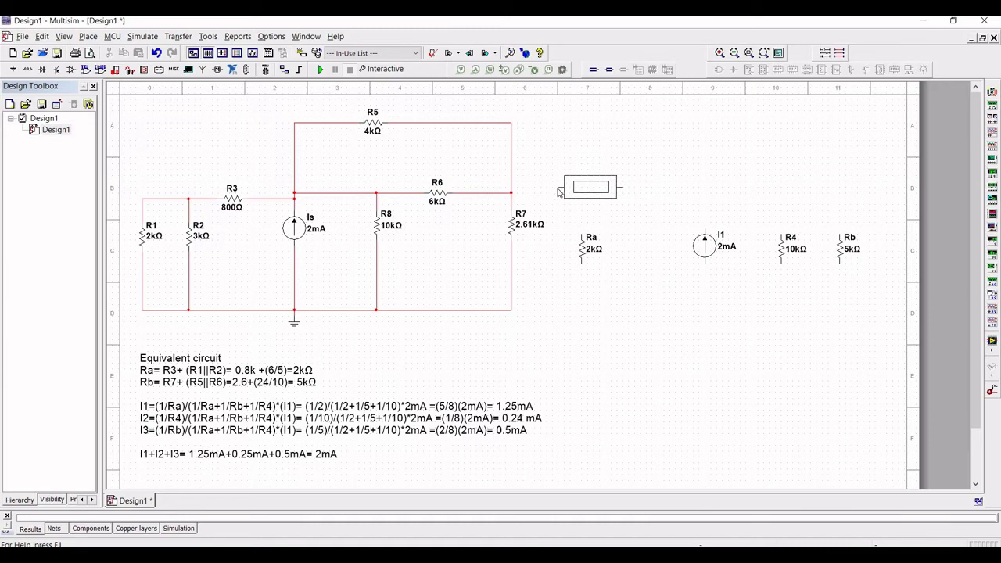
Step: Place three ammeters U1, U2 and U3 above Ra, R4 and Rb
{"action": "left_click", "coordinate": [557, 194]}
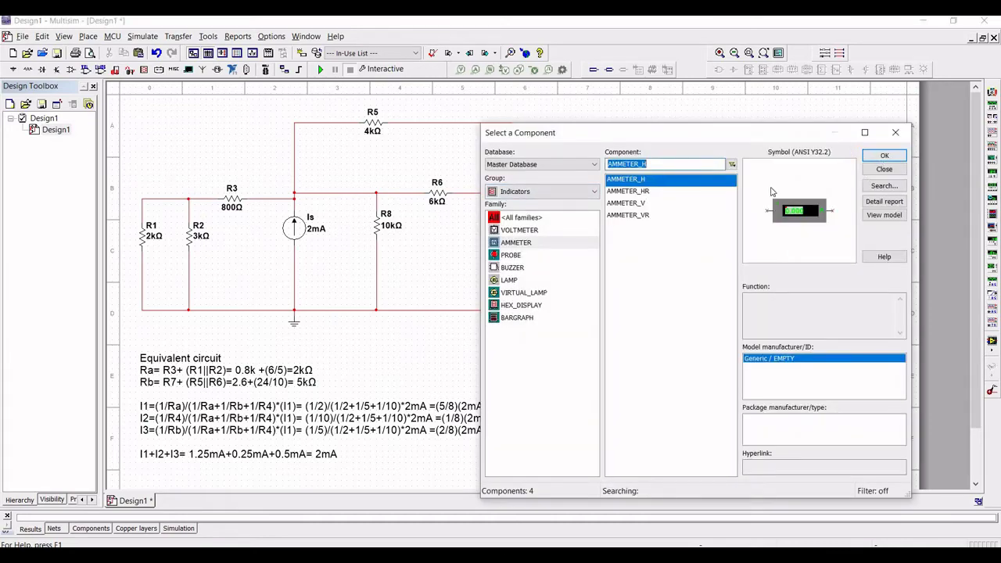
{"action": "left_click", "coordinate": [875, 157]}
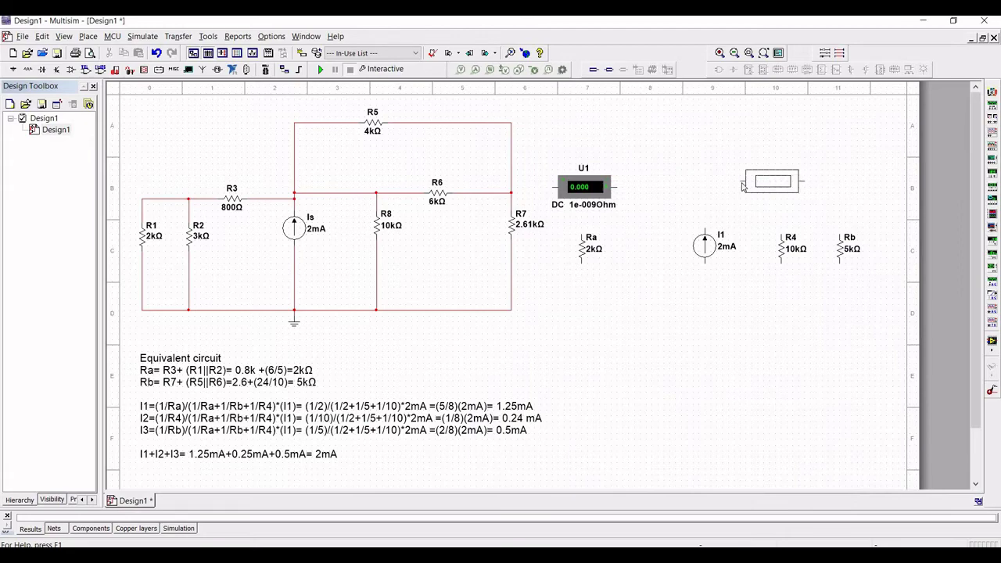
{"action": "left_click", "coordinate": [769, 187]}
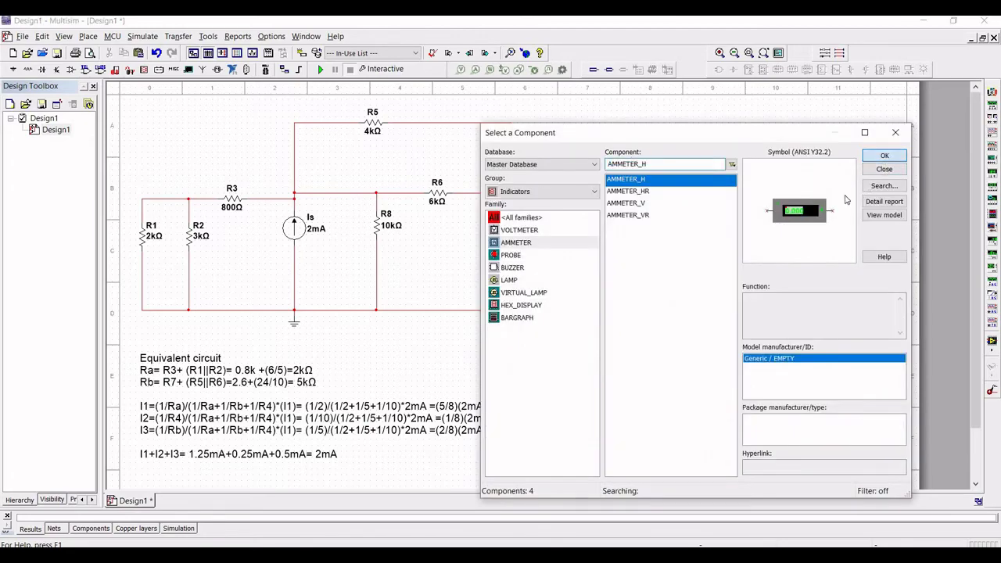
{"action": "left_click", "coordinate": [874, 157]}
{"action": "left_click", "coordinate": [806, 187]}
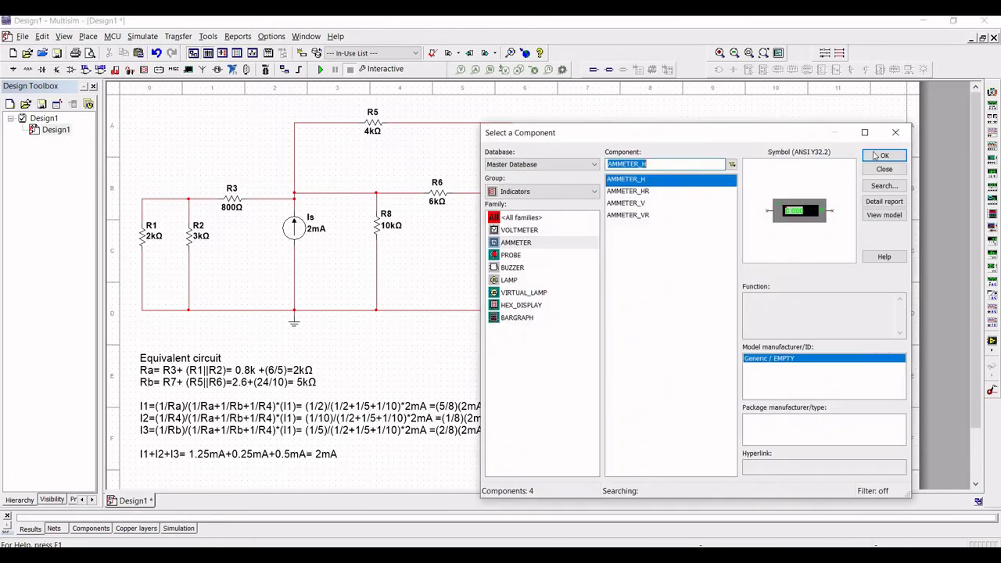
{"action": "left_click", "coordinate": [895, 134]}
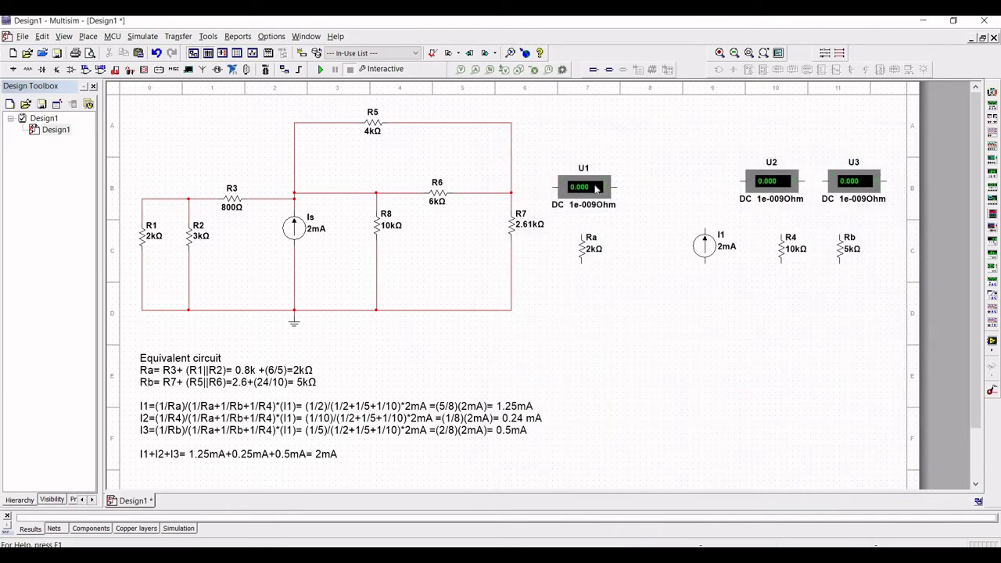
{"action": "right_click", "coordinate": [597, 190]}
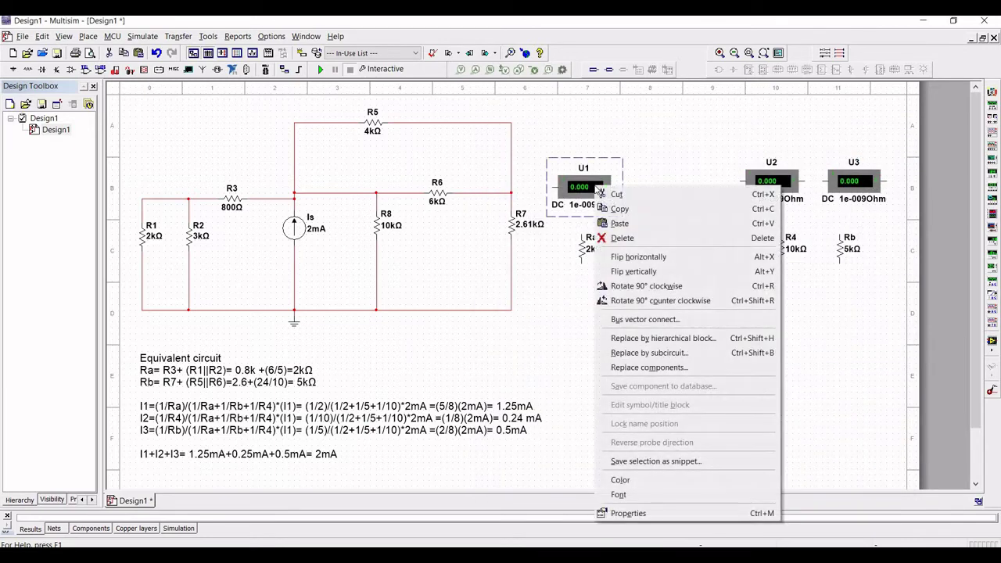
Step: Rotate ammeters U1, U2 and U3 90° to stand upright
{"action": "left_click", "coordinate": [643, 287]}
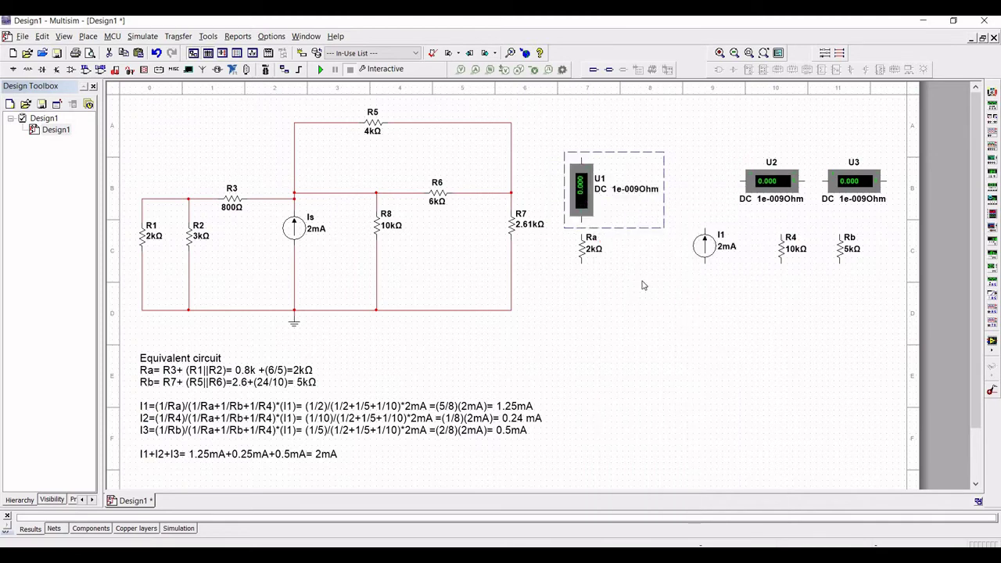
{"action": "right_click", "coordinate": [766, 192]}
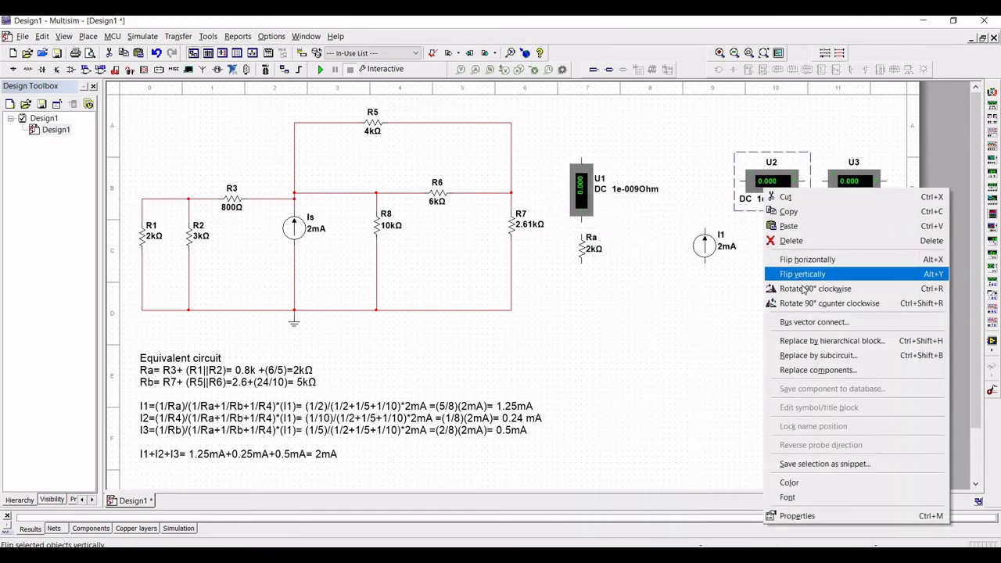
{"action": "left_click", "coordinate": [830, 289]}
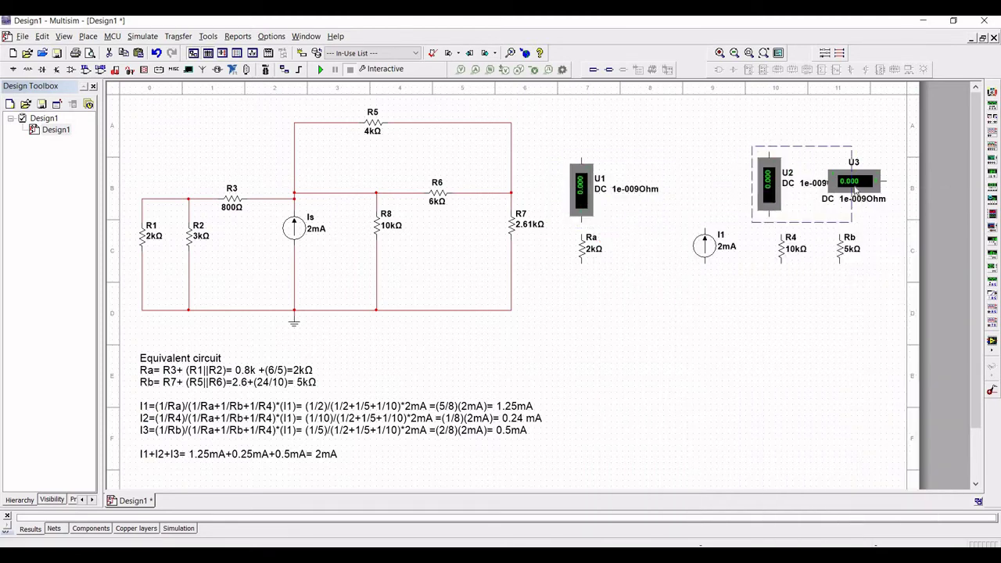
{"action": "right_click", "coordinate": [858, 188]}
{"action": "key", "text": "Return"}
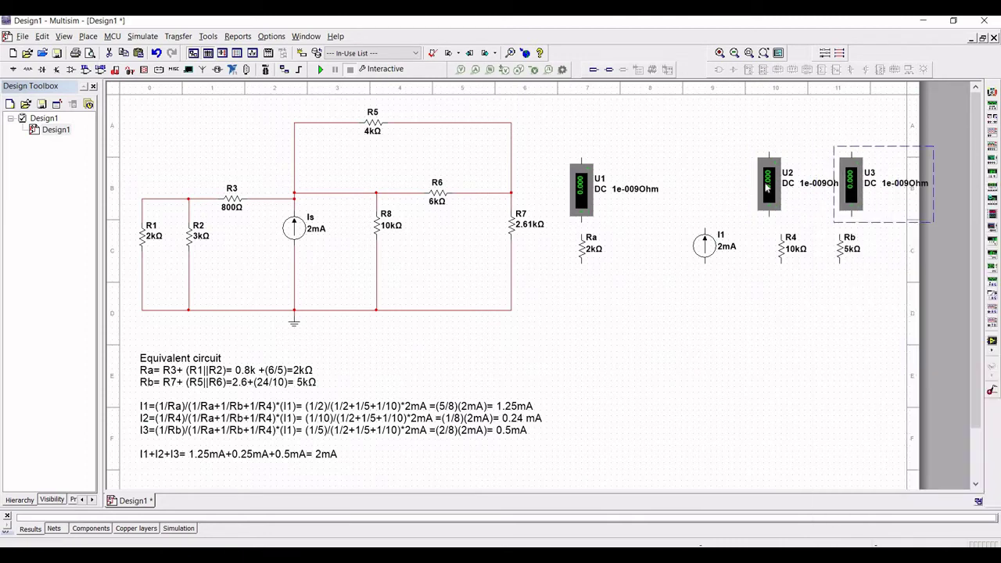
{"action": "left_click", "coordinate": [836, 116]}
Step: Nudge I1, R4, U2 and U3 left so the ammeters line up above their resistors
{"action": "left_click_drag", "start_coordinate": [704, 248], "coordinate": [686, 248]}
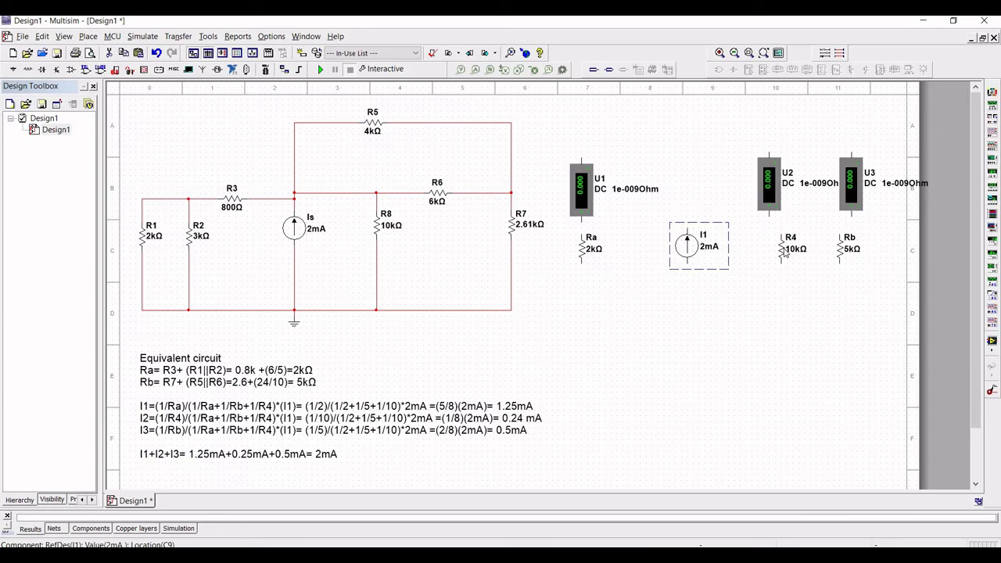
{"action": "left_click_drag", "start_coordinate": [785, 251], "coordinate": [768, 251]}
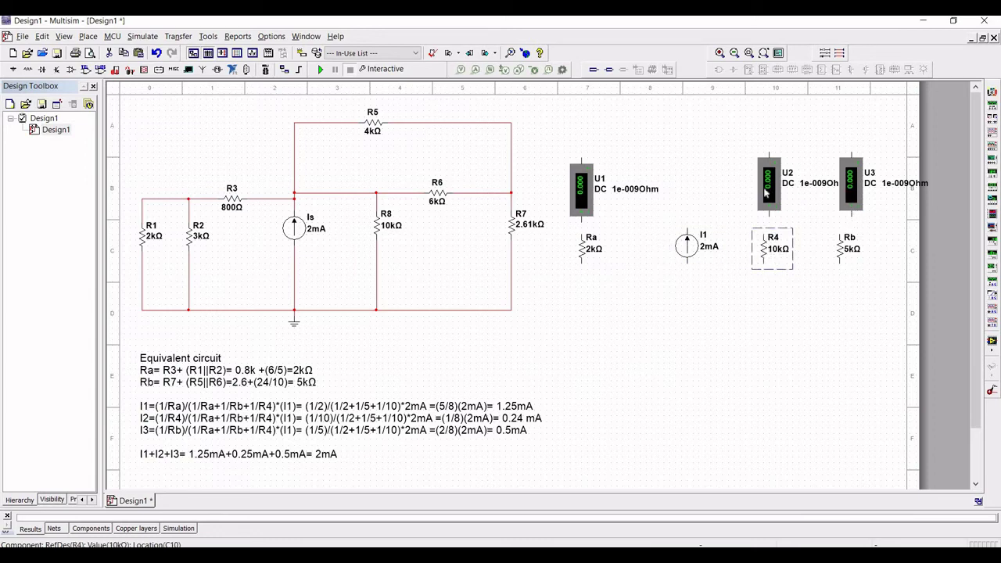
{"action": "left_click_drag", "start_coordinate": [765, 194], "coordinate": [759, 194]}
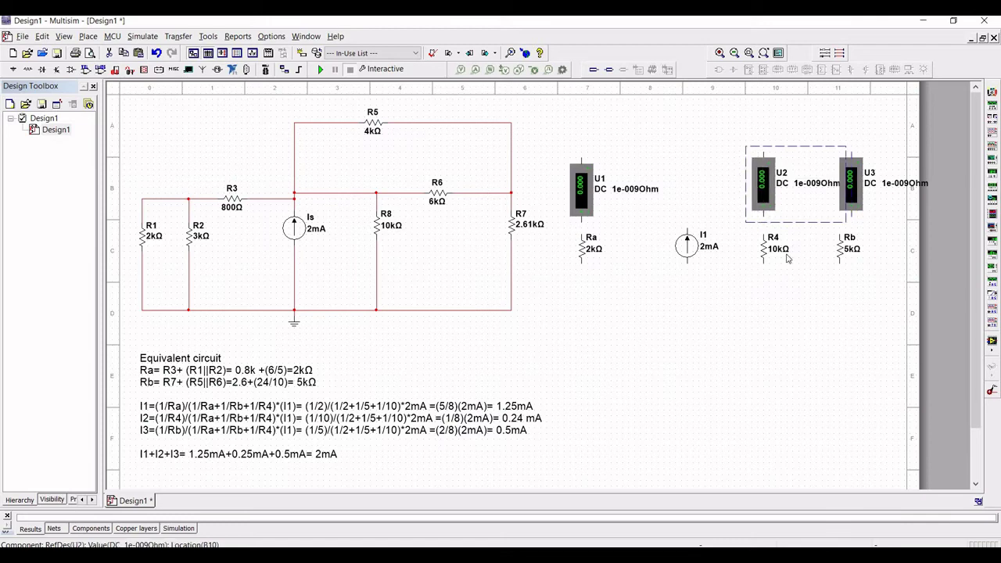
{"action": "left_click", "coordinate": [787, 290]}
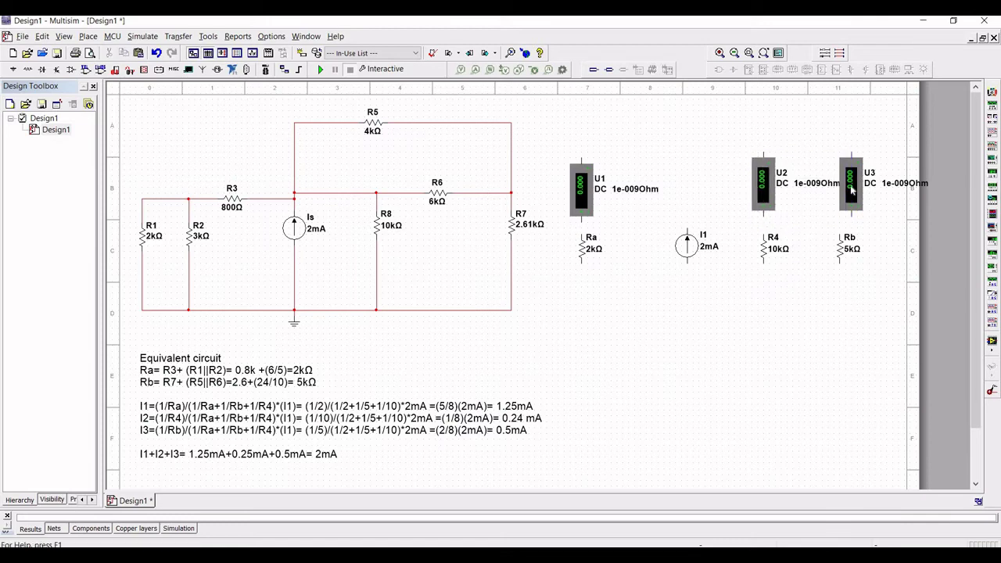
{"action": "left_click_drag", "start_coordinate": [849, 190], "coordinate": [838, 191]}
{"action": "left_click", "coordinate": [590, 384]}
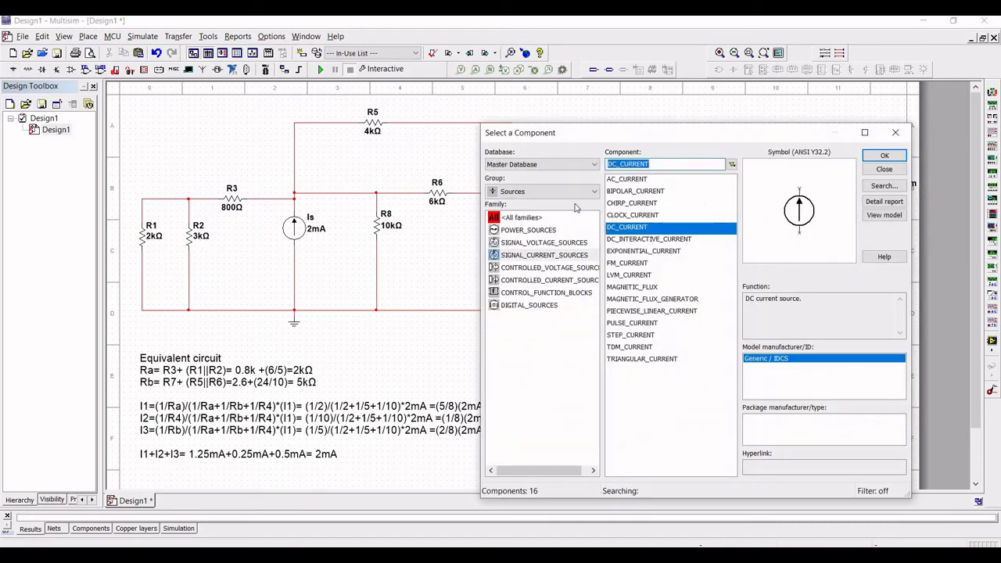
Step: Place a GROUND symbol from POWER_SOURCES below the new circuit
{"action": "left_click", "coordinate": [526, 230]}
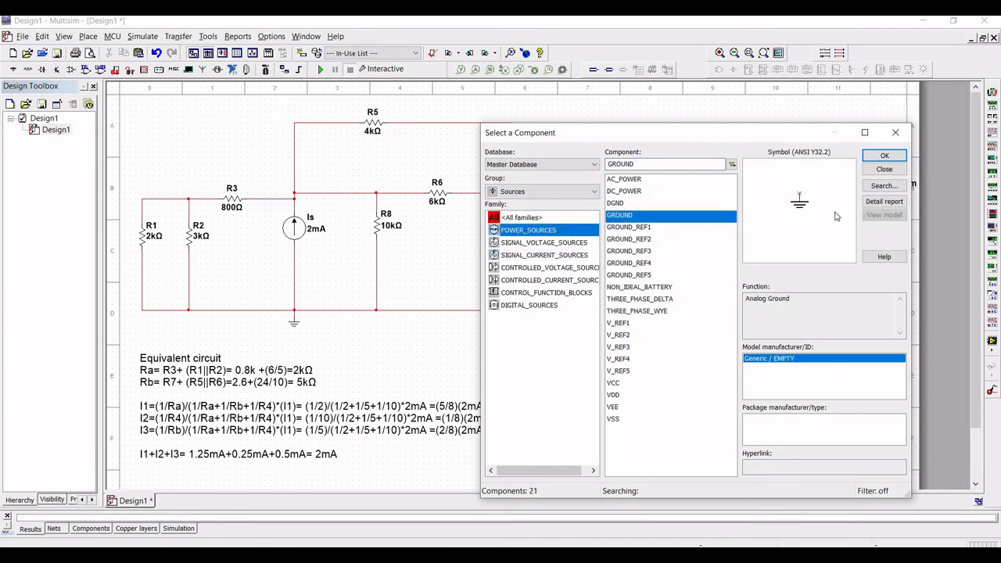
{"action": "left_click", "coordinate": [870, 160]}
{"action": "left_click", "coordinate": [712, 325]}
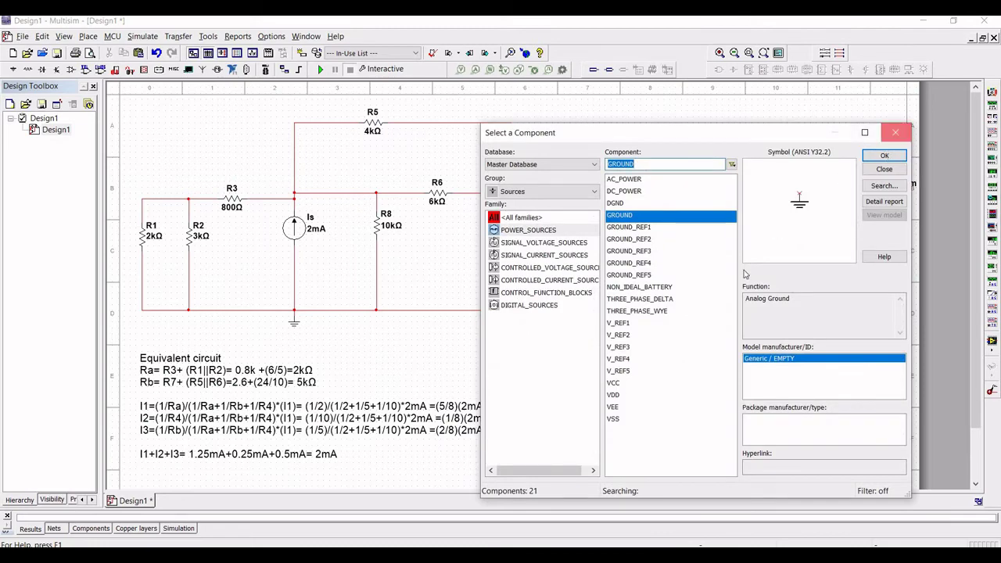
{"action": "left_click", "coordinate": [896, 133]}
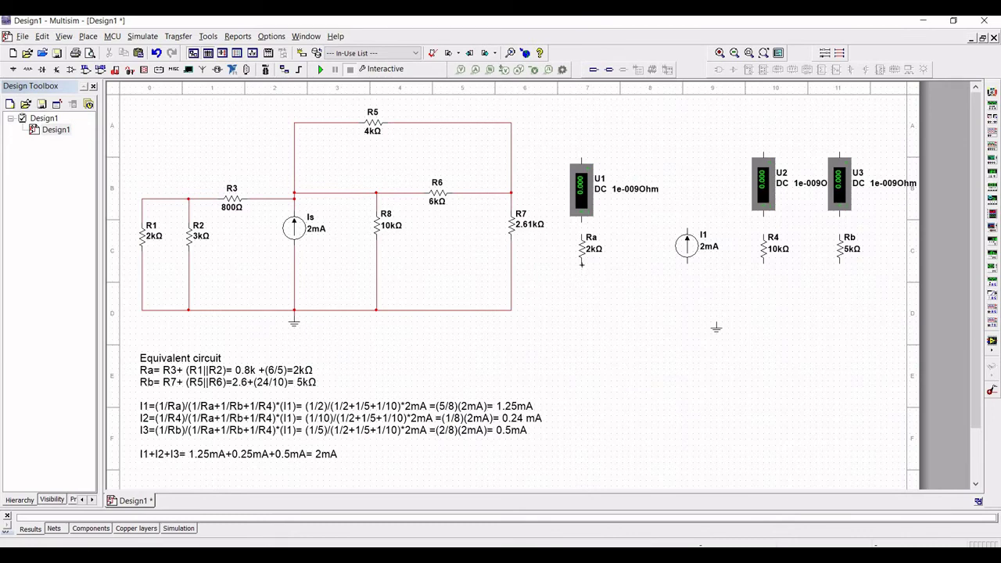
Step: Wire the bottom pins of Ra, I1, R4 and Rb to ground
{"action": "left_click", "coordinate": [583, 275]}
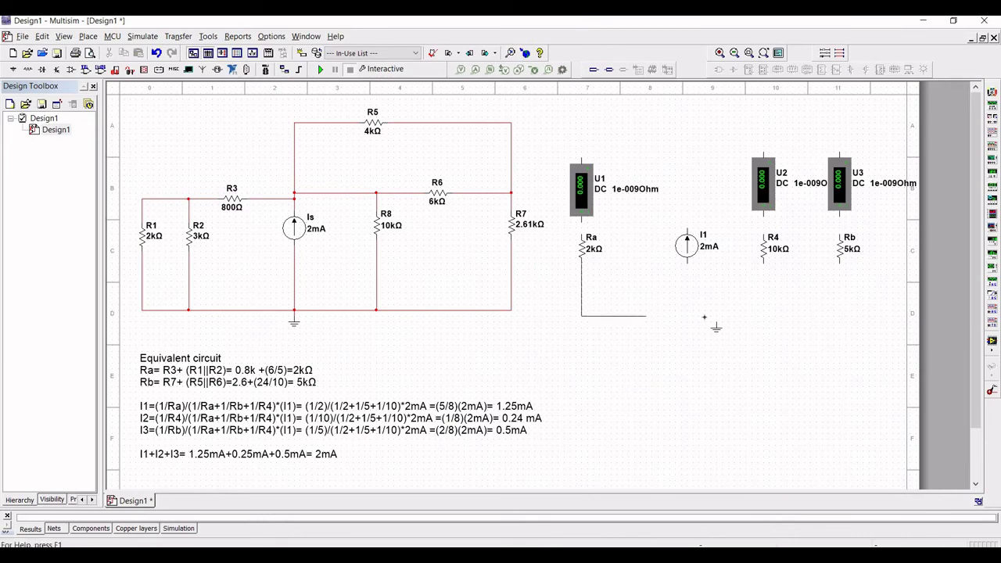
{"action": "left_click", "coordinate": [714, 320]}
{"action": "left_click", "coordinate": [690, 278]}
{"action": "left_click", "coordinate": [689, 316]}
{"action": "left_click", "coordinate": [716, 316]}
{"action": "left_click", "coordinate": [765, 262]}
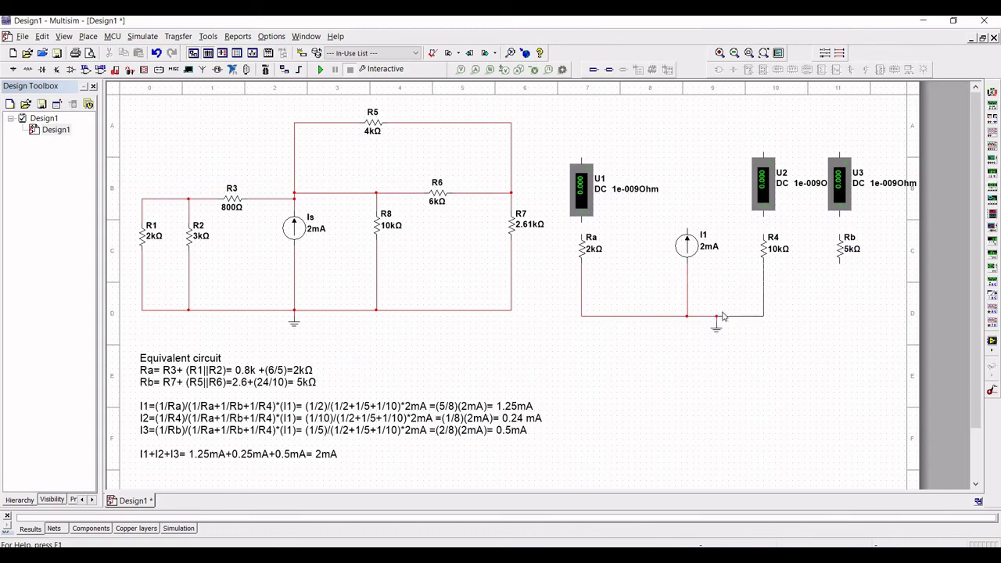
{"action": "left_click", "coordinate": [839, 265]}
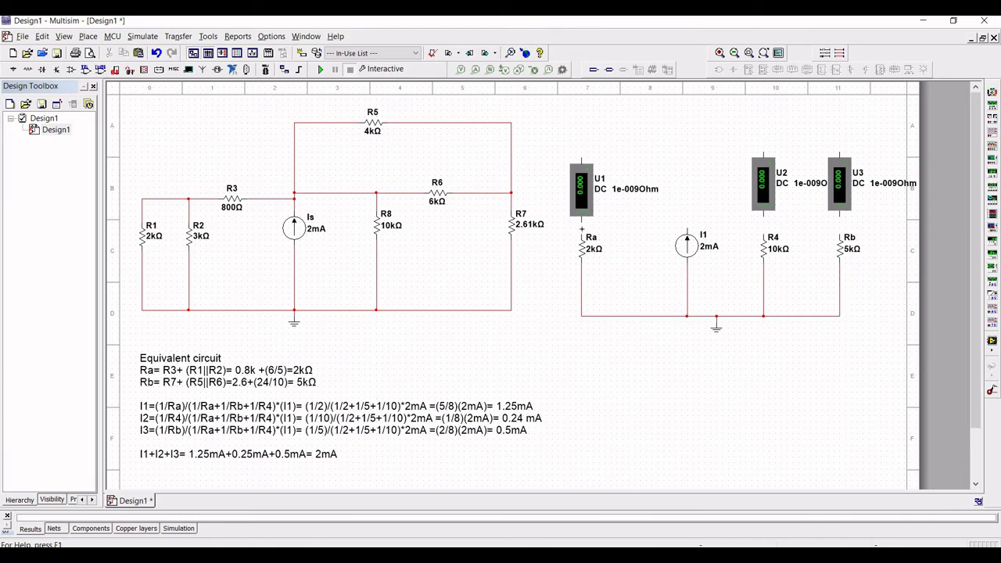
Step: Join the top pins of ammeters U1, U2 and U3 with one wire
{"action": "left_click", "coordinate": [582, 156]}
{"action": "left_click", "coordinate": [768, 153]}
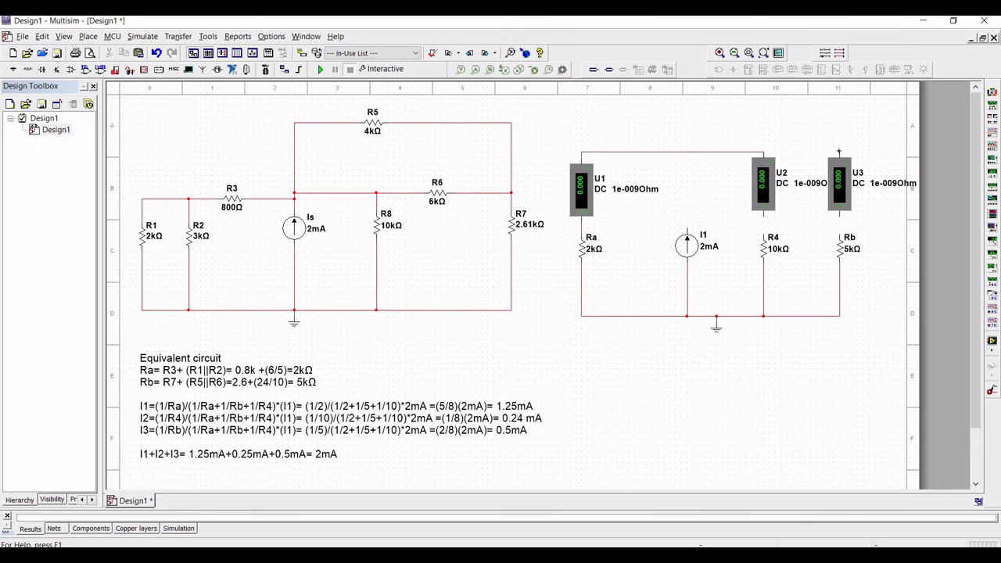
{"action": "left_click", "coordinate": [766, 153]}
{"action": "left_click", "coordinate": [758, 148]}
Step: Wire I1's top pin to the top wire and run the simulation, giving ammeter readings 1.25m, 0.25m and 0.5m
{"action": "left_click", "coordinate": [687, 230]}
{"action": "left_click", "coordinate": [687, 152]}
{"action": "key", "text": "F5"}
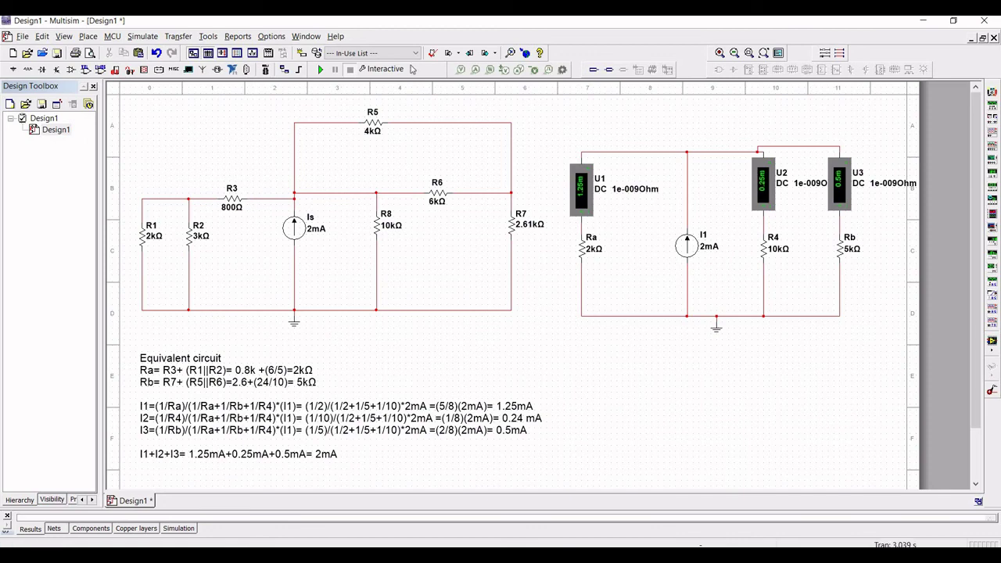
{"action": "left_click", "coordinate": [320, 70]}
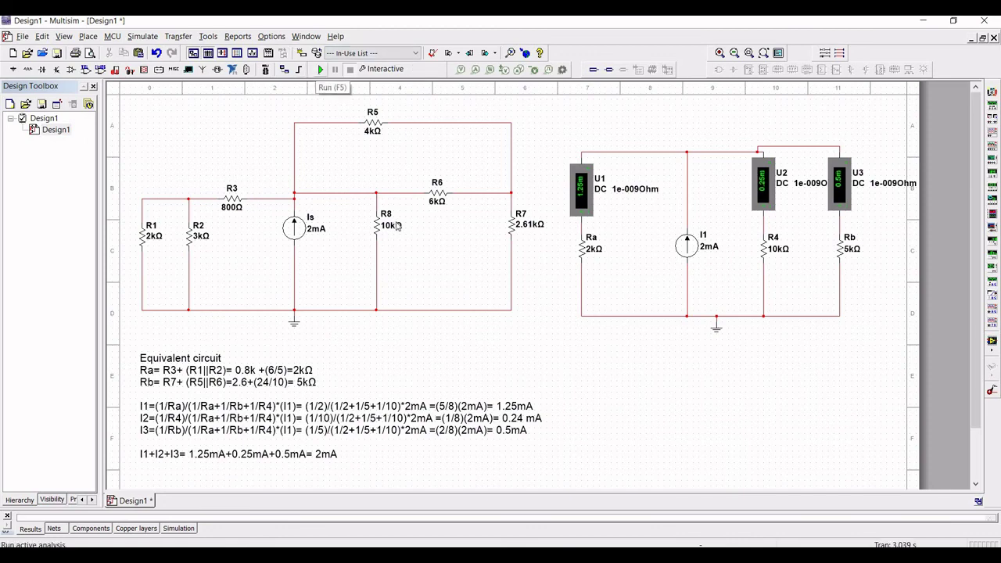